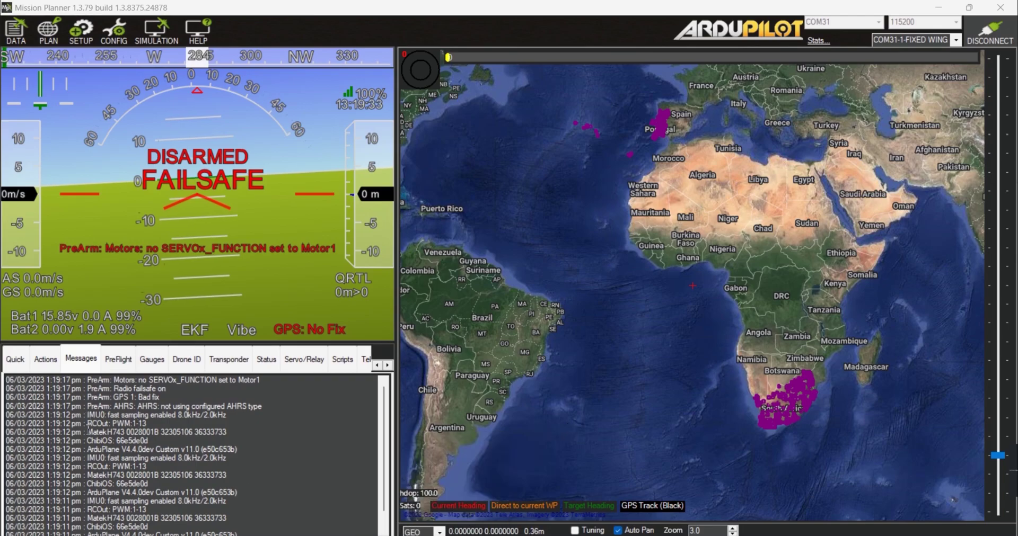
# Highlight the MatekH743 board name and RCOut PWM:1-13 message, then bring up the mapping table capture
pyautogui.moveTo(88, 432); pyautogui.dragTo(126, 432)
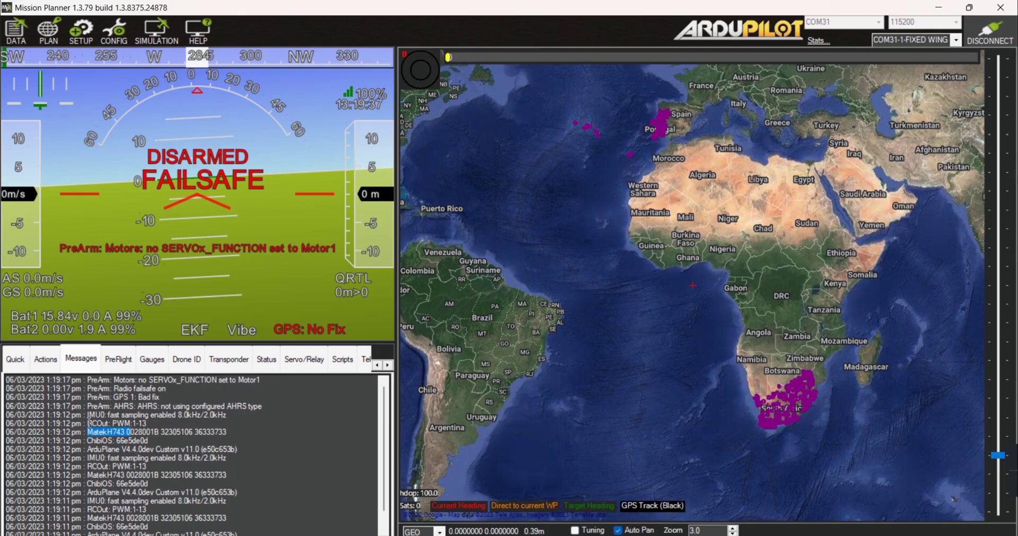
pyautogui.moveTo(88, 424); pyautogui.dragTo(155, 424)
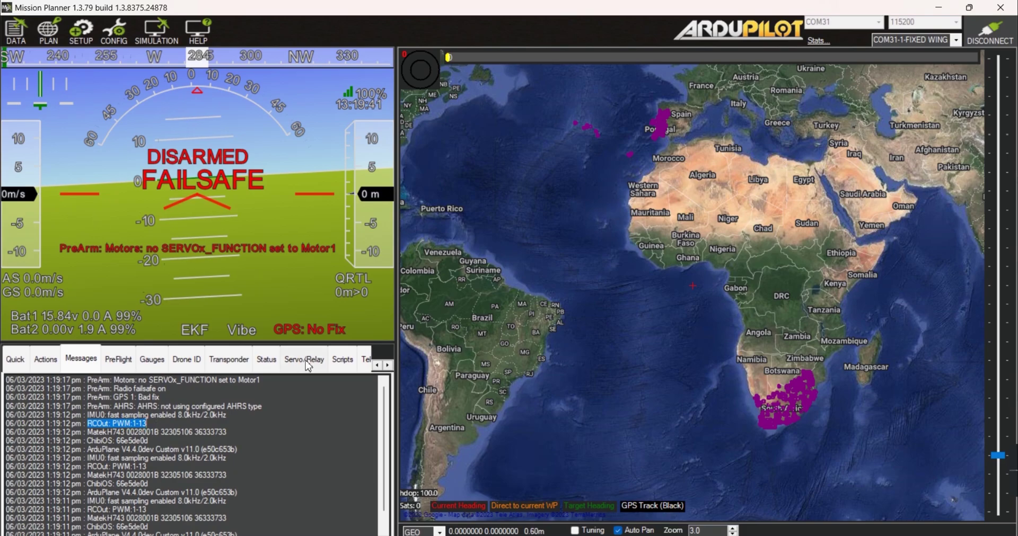
pyautogui.hotkey('alt', 'Tab')
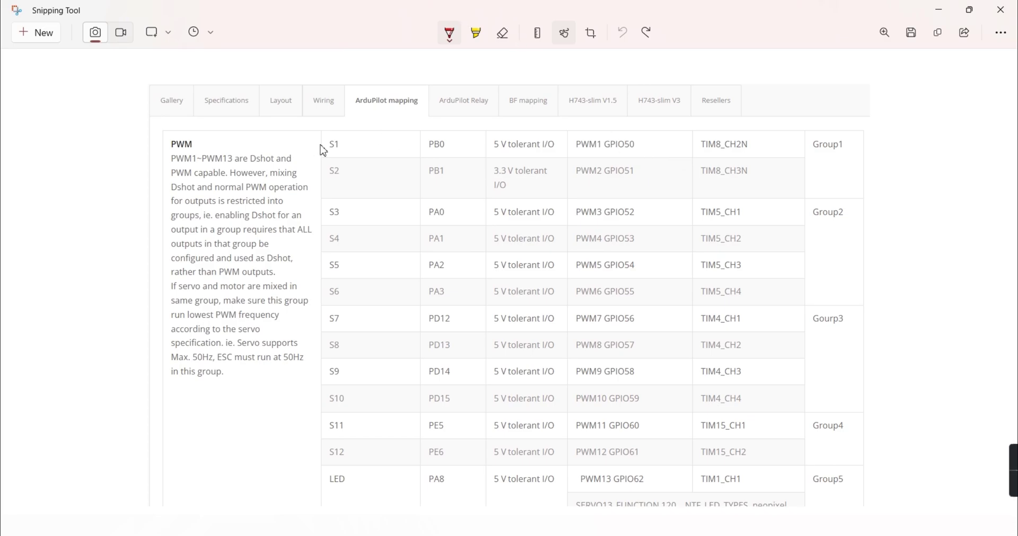
# Circle output groups S1–S4 and S3–S6 on the mapping table, undo each mark, and return to Mission Planner
pyautogui.moveTo(323, 139)
pyautogui.mouseDown()
pyautogui.moveTo(316, 190)
pyautogui.moveTo(335, 199)
pyautogui.moveTo(348, 187)
pyautogui.moveTo(348, 136)
pyautogui.moveTo(320, 134)
pyautogui.mouseUp()
pyautogui.hotkey('ctrl', 'z')
pyautogui.moveTo(326, 206)
pyautogui.mouseDown()
pyautogui.moveTo(323, 293)
pyautogui.moveTo(336, 304)
pyautogui.moveTo(352, 273)
pyautogui.moveTo(330, 209)
pyautogui.mouseUp()
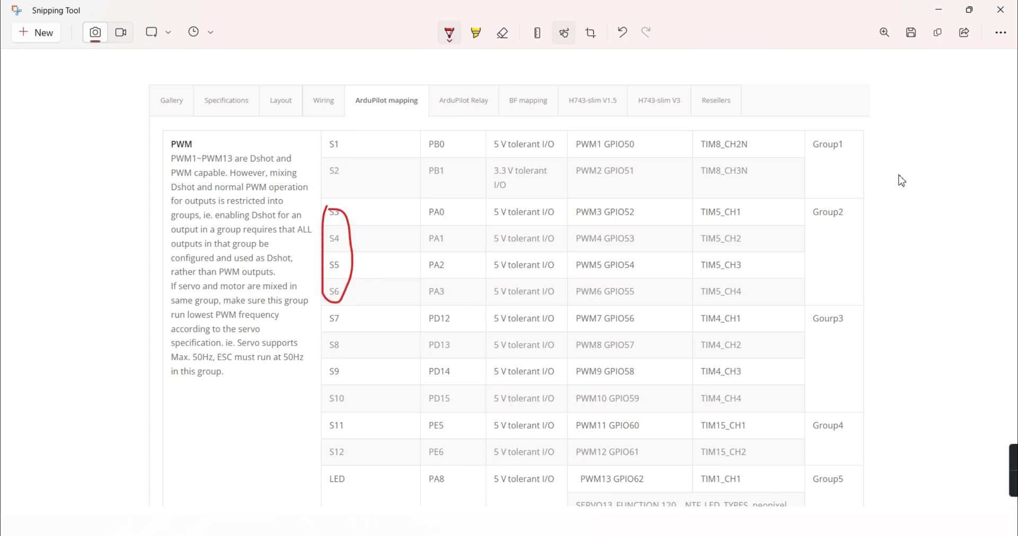
pyautogui.hotkey('ctrl', 'z')
pyautogui.moveTo(314, 134)
pyautogui.mouseDown()
pyautogui.moveTo(324, 263)
pyautogui.moveTo(360, 256)
pyautogui.moveTo(347, 136)
pyautogui.moveTo(314, 139)
pyautogui.mouseUp()
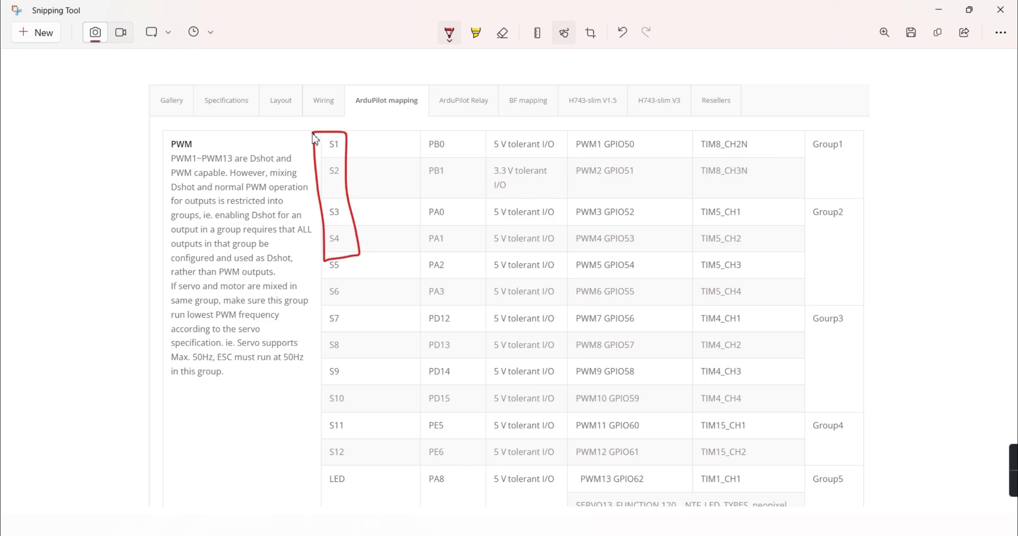
pyautogui.hotkey('ctrl', 'z')
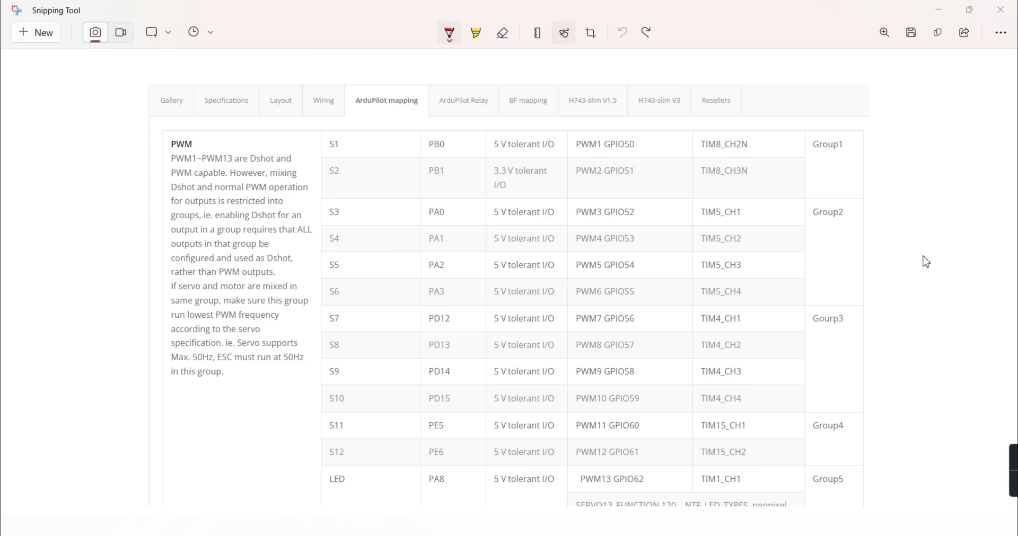
pyautogui.hotkey('alt', 'Tab')
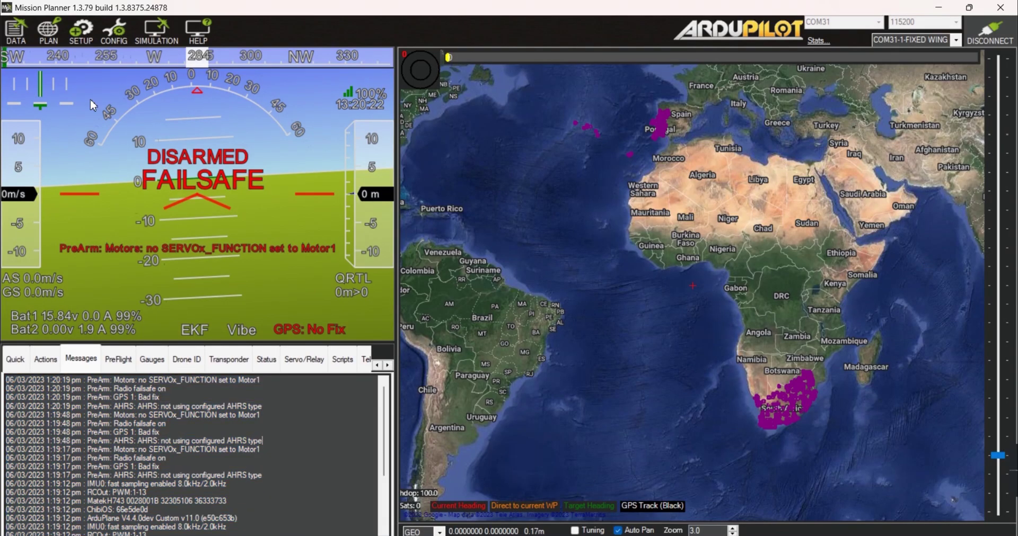
# Go to SETUP and expand Mandatory Hardware to reach the Servo Output page
pyautogui.click(92, 39)
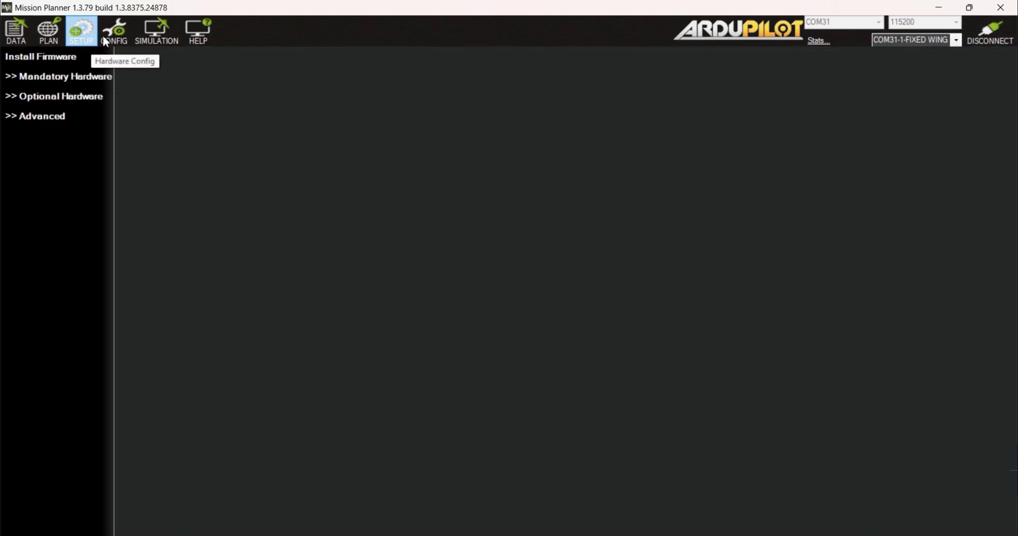
pyautogui.click(35, 79)
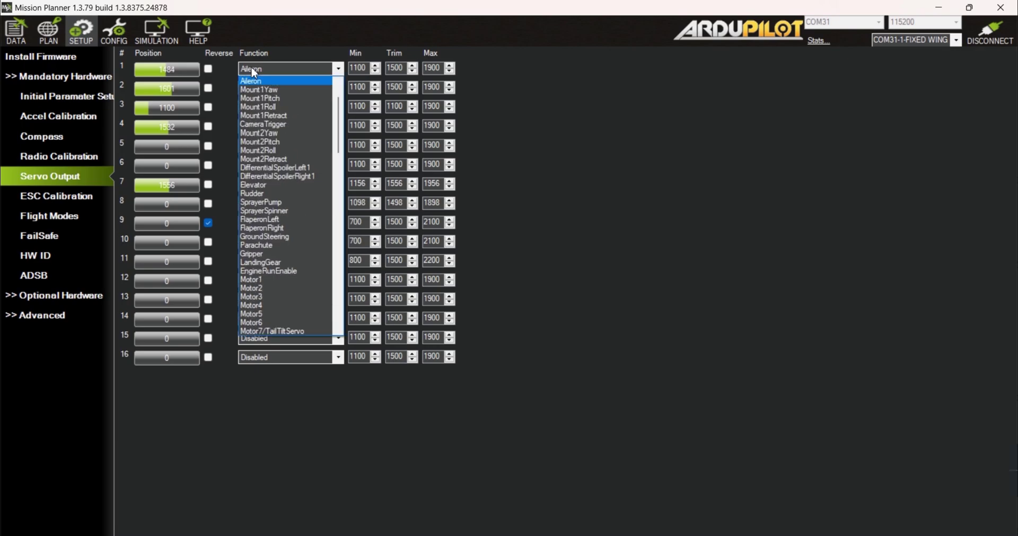
pyautogui.click(254, 74)
# Disable output 1 and set outputs 2, 3 and 4 to Motor2, Motor1 and Motor4
pyautogui.scroll(-1, 254, 73)
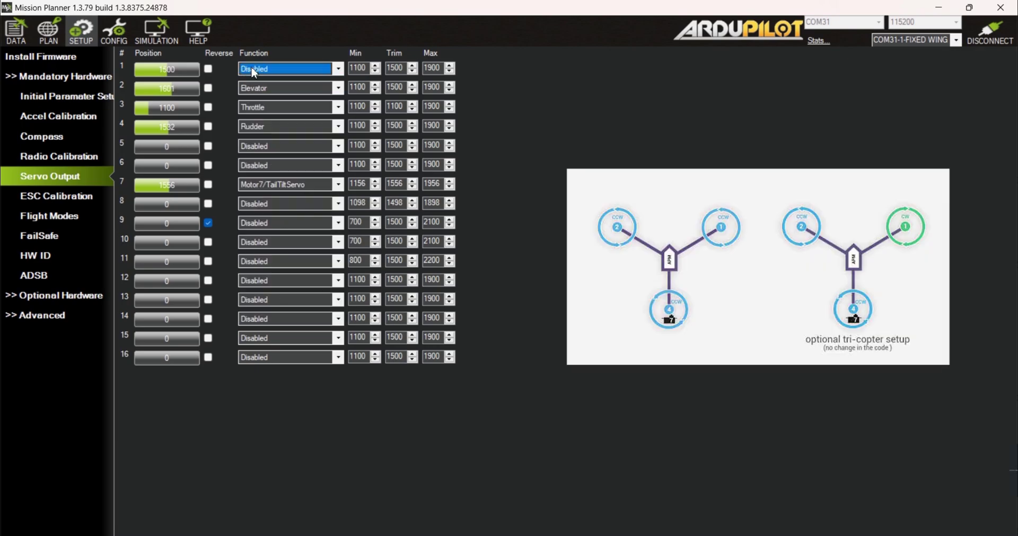
pyautogui.click(265, 88)
pyautogui.click(267, 91)
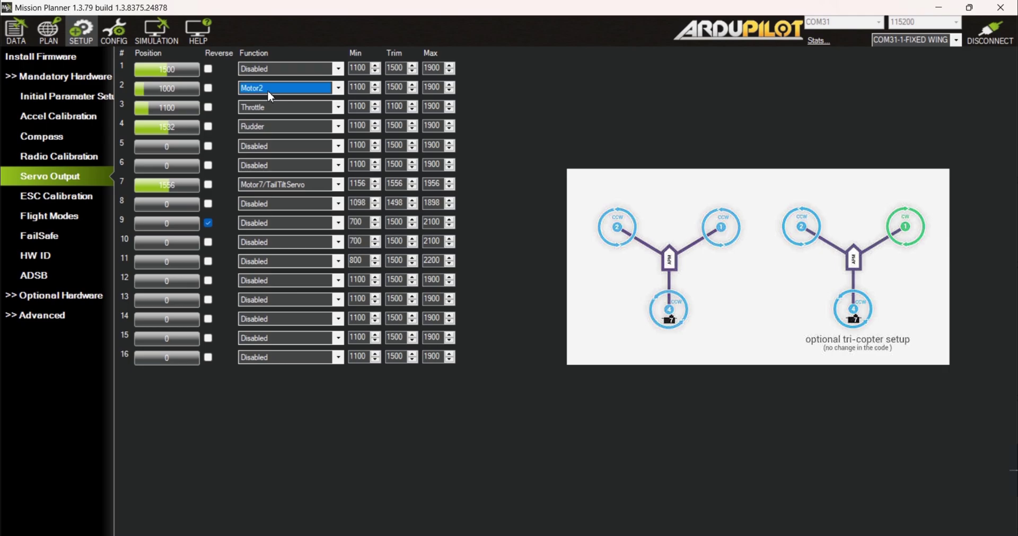
pyautogui.click(268, 106)
pyautogui.click(268, 107)
pyautogui.scroll(-3, 269, 106)
pyautogui.scroll(-1, 271, 110)
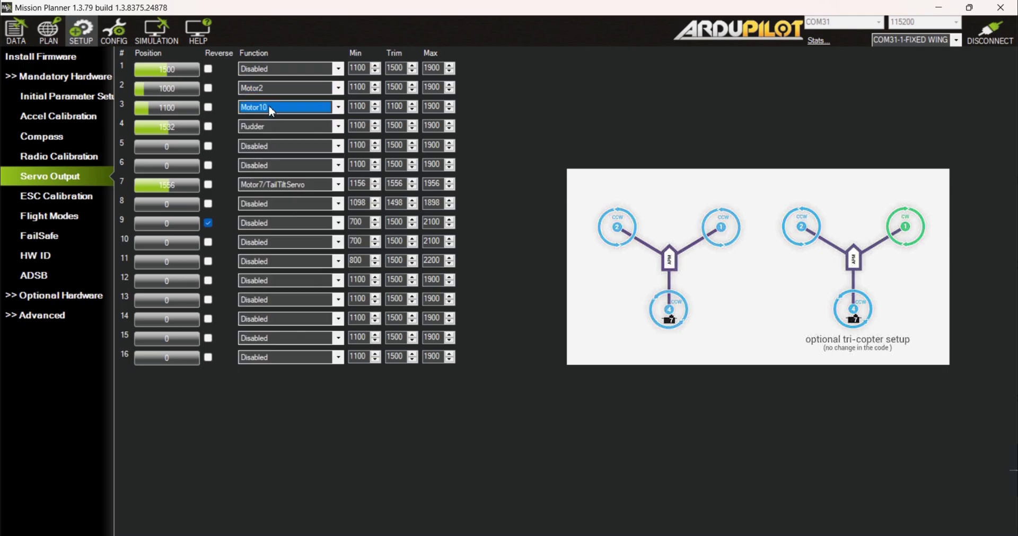
pyautogui.scroll(-4, 272, 111)
pyautogui.scroll(-3, 271, 111)
pyautogui.click(271, 111)
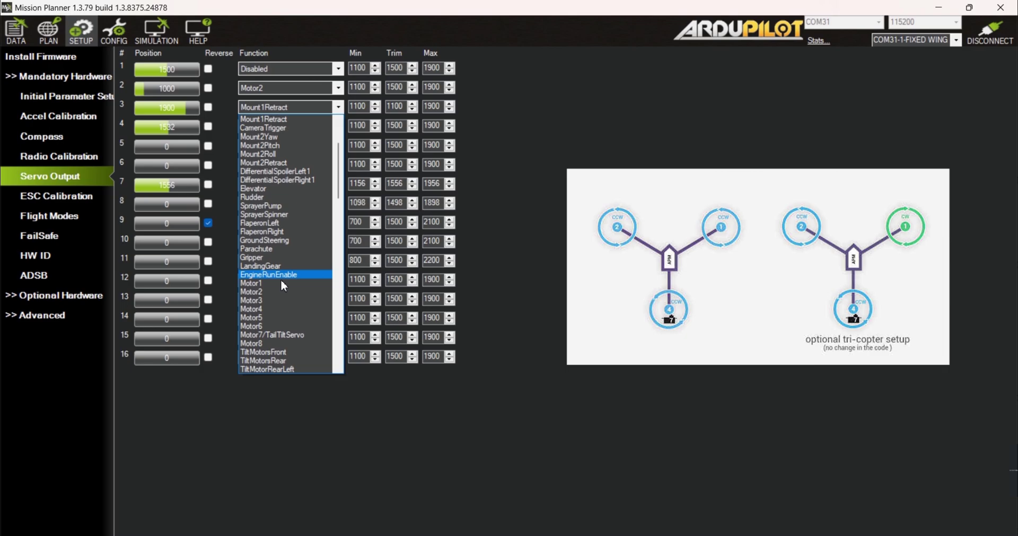
pyautogui.click(280, 286)
pyautogui.click(279, 125)
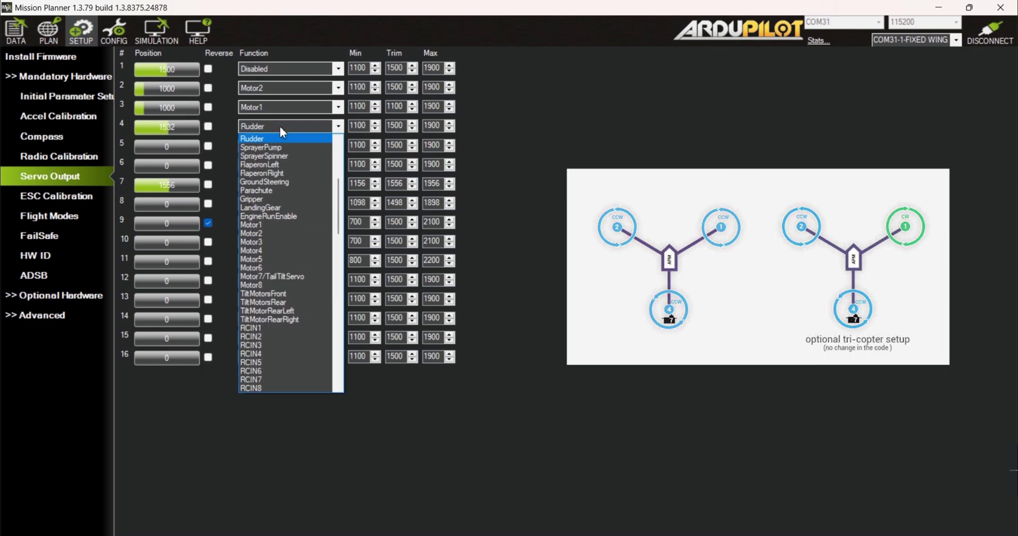
pyautogui.click(276, 250)
# Set servo output 7 to Aileron and output 8 to Elevator
pyautogui.click(269, 242)
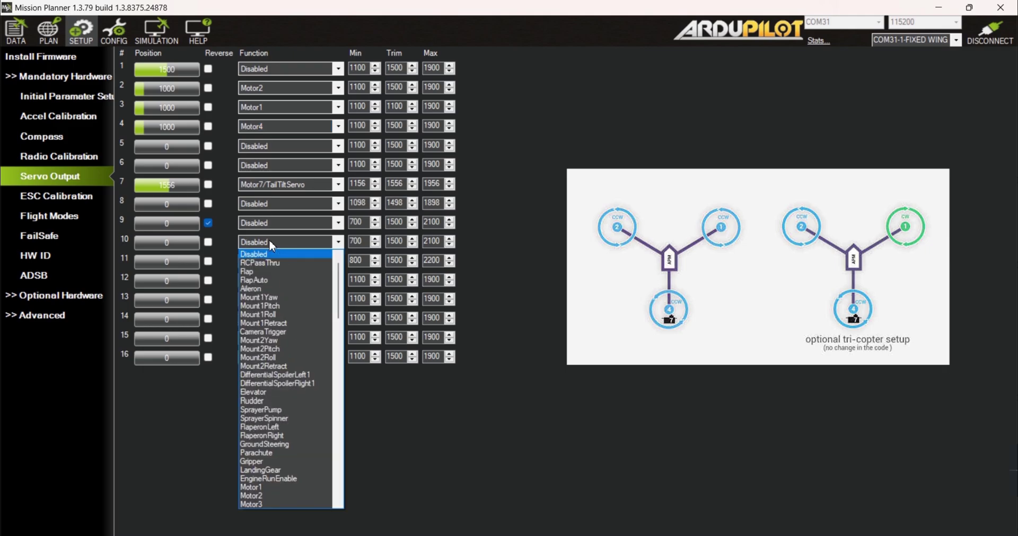
pyautogui.click(268, 241)
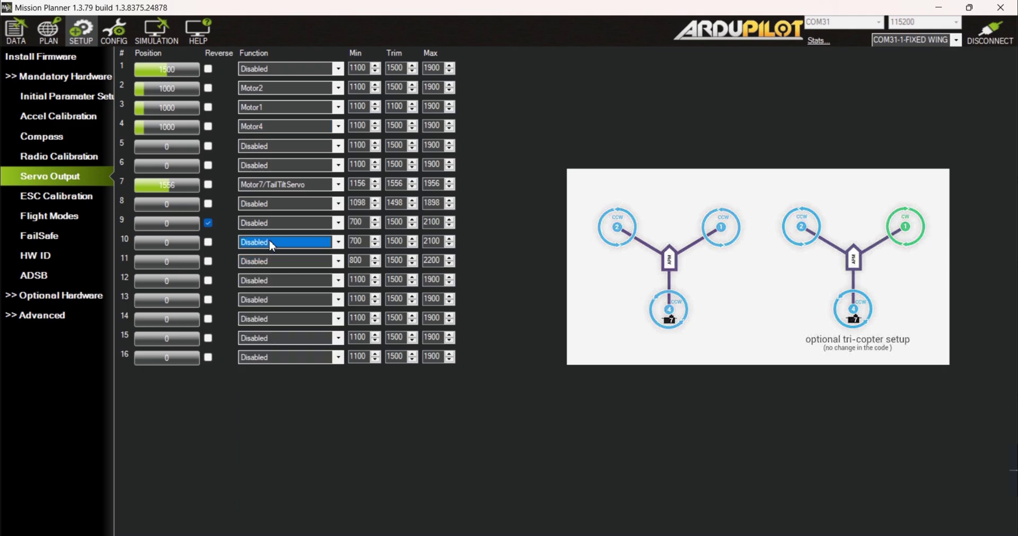
pyautogui.click(268, 185)
pyautogui.press('End')
pyautogui.press('Return')
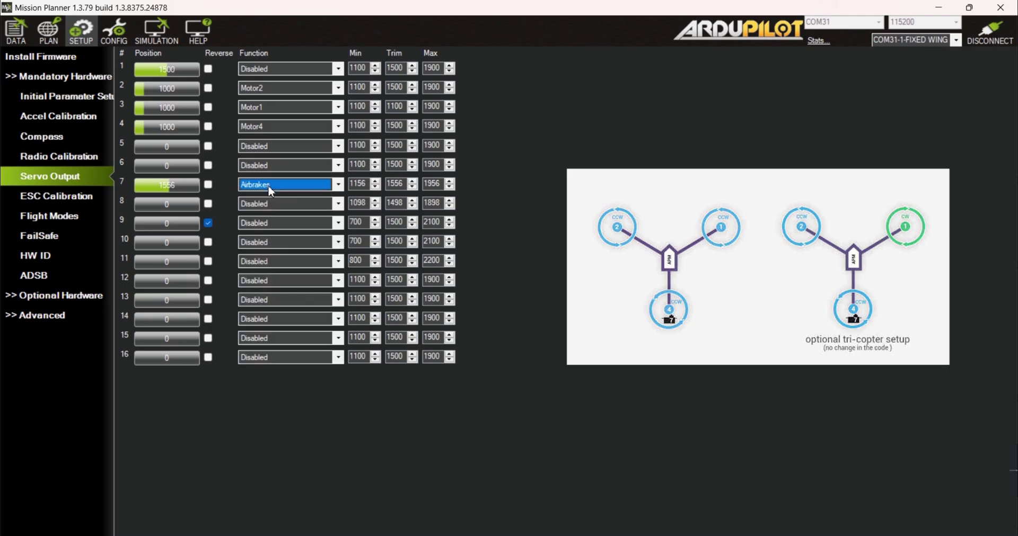
pyautogui.press('a')
pyautogui.click(262, 202)
pyautogui.press('e')
pyautogui.press('Return')
# Assign outputs 9 and 10 to the front tilt motor functions and return to Flight Data
pyautogui.click(261, 224)
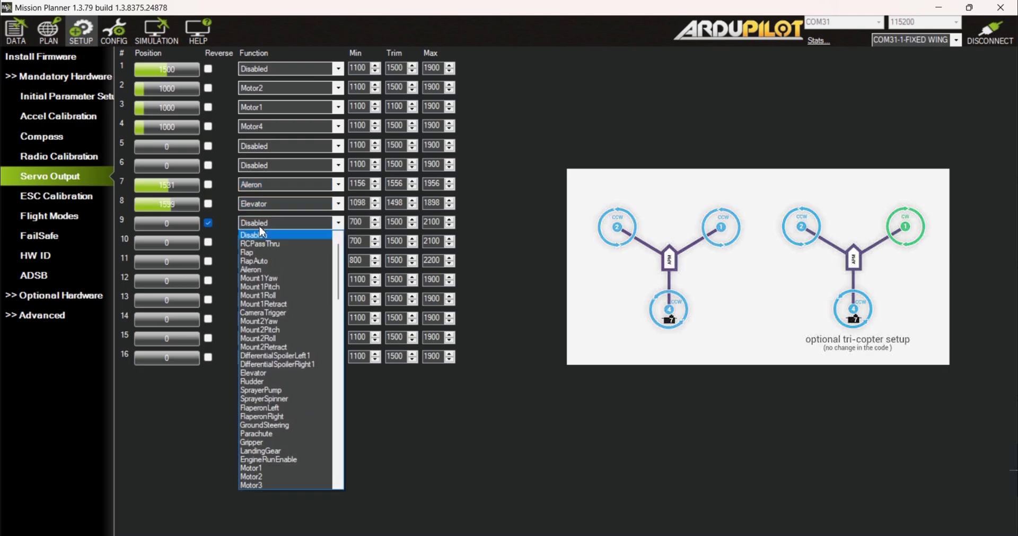
pyautogui.press('t')
pyautogui.press('Return')
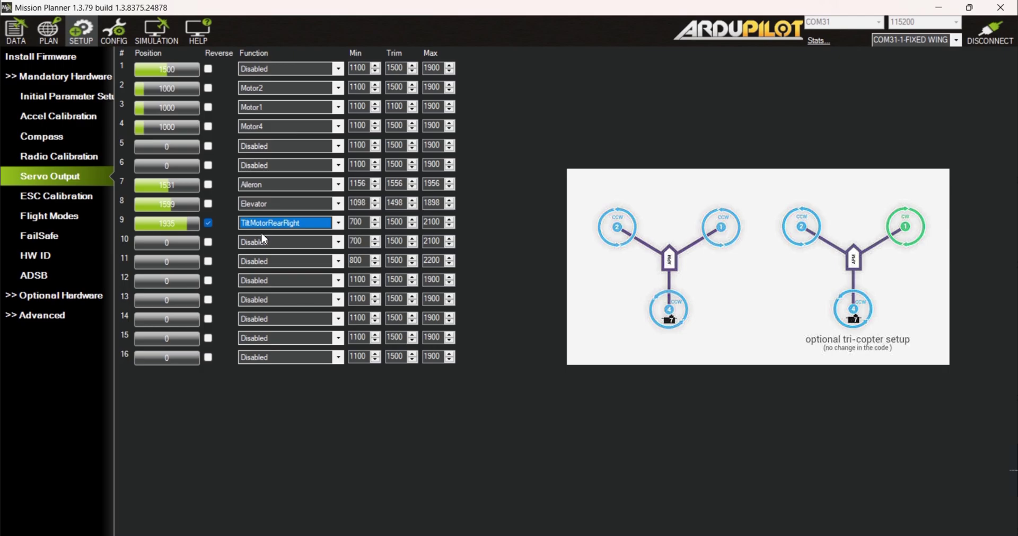
pyautogui.press('t')
pyautogui.click(274, 241)
pyautogui.press('t')
pyautogui.press('t')
pyautogui.press('t')
pyautogui.press('t')
pyautogui.press('t')
pyautogui.press('t')
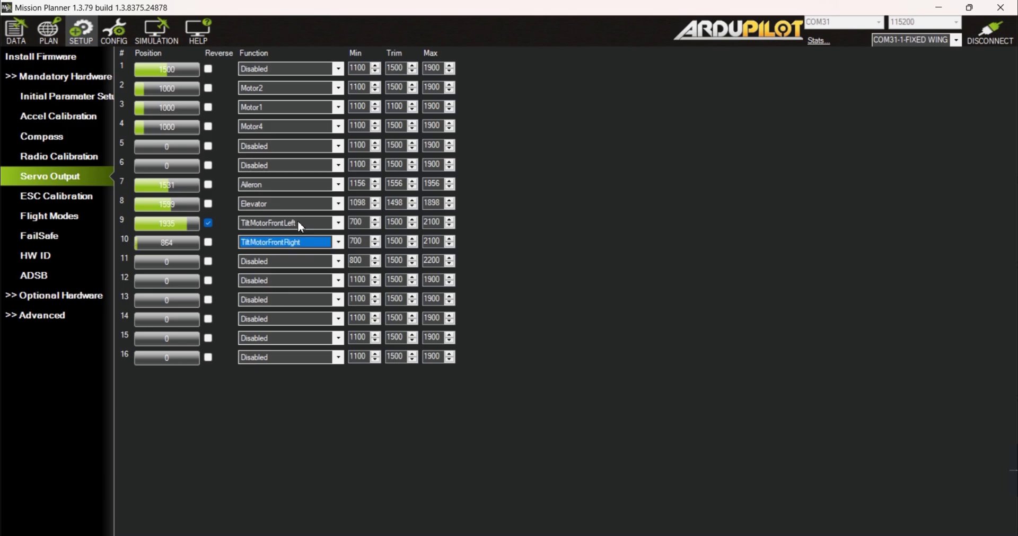
pyautogui.click(208, 184)
pyautogui.click(21, 30)
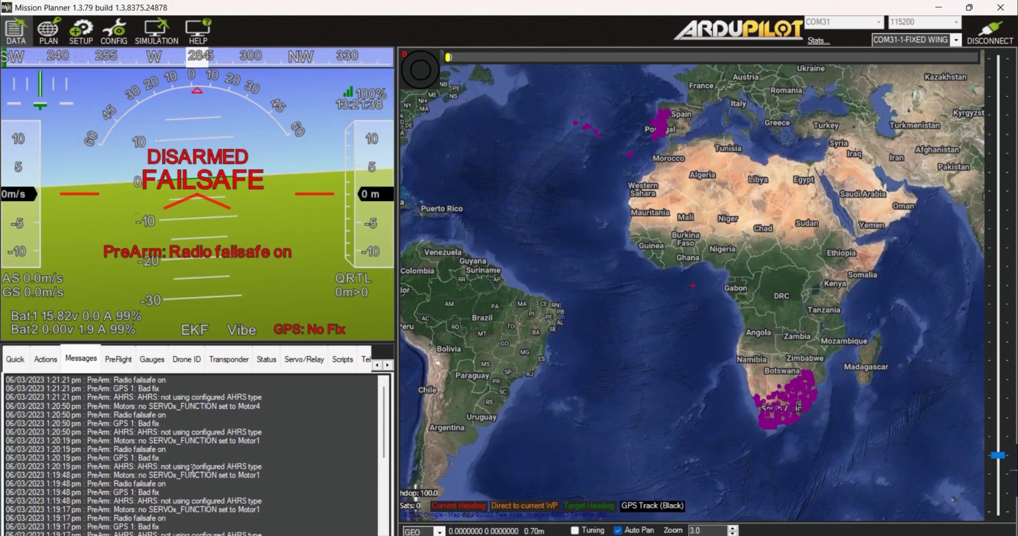
# Highlight PWM:1-13 in the RCOut message, then bring the PWM mapping table capture back up
pyautogui.scroll(-2, 162, 488)
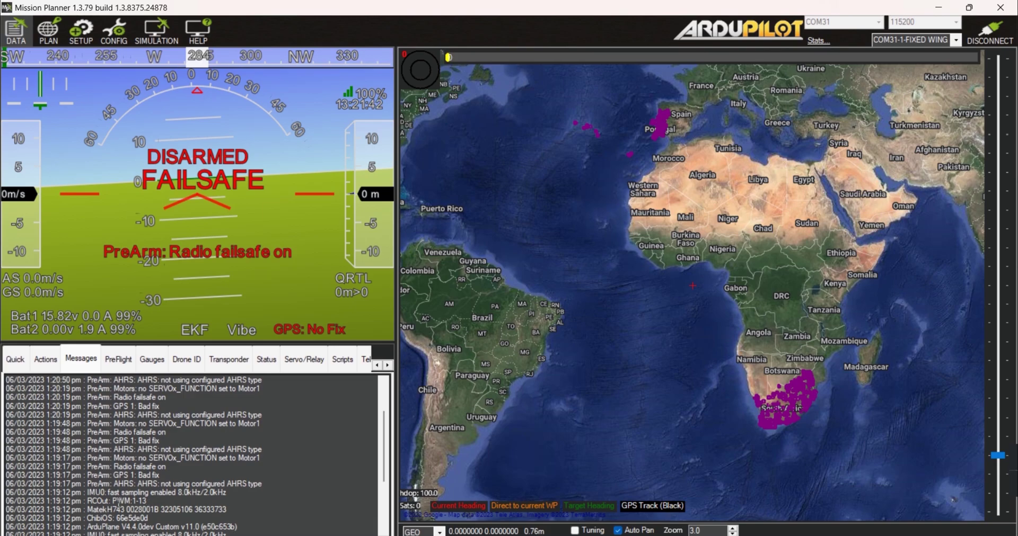
pyautogui.moveTo(113, 501); pyautogui.dragTo(147, 501)
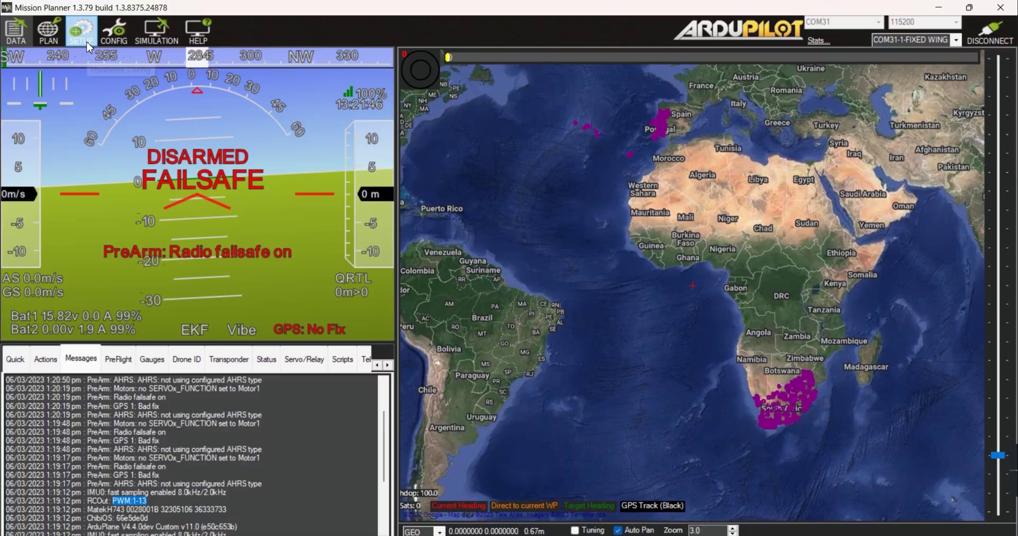
pyautogui.hotkey('alt', 'Tab')
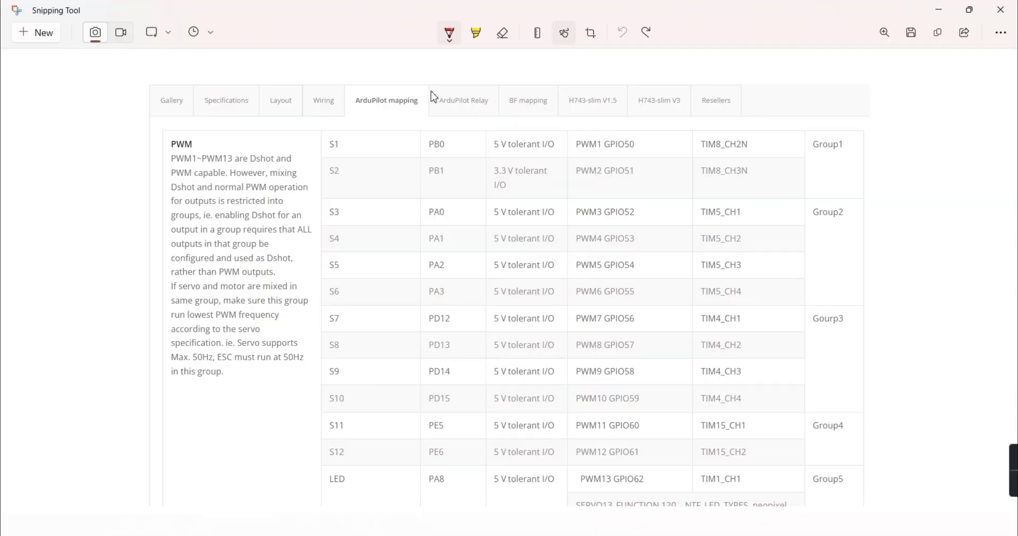
# Highlight the sentence restricting Dshot/PWM mixing into groups and the Group1 and Group2 labels in yellow
pyautogui.click(478, 32)
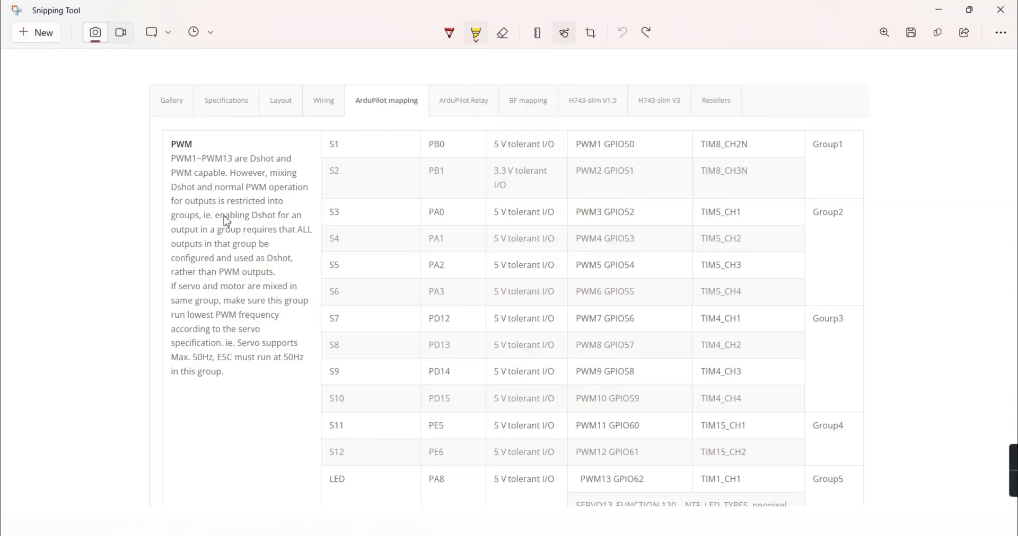
pyautogui.moveTo(172, 188); pyautogui.dragTo(304, 189)
pyautogui.moveTo(170, 204); pyautogui.dragTo(295, 199)
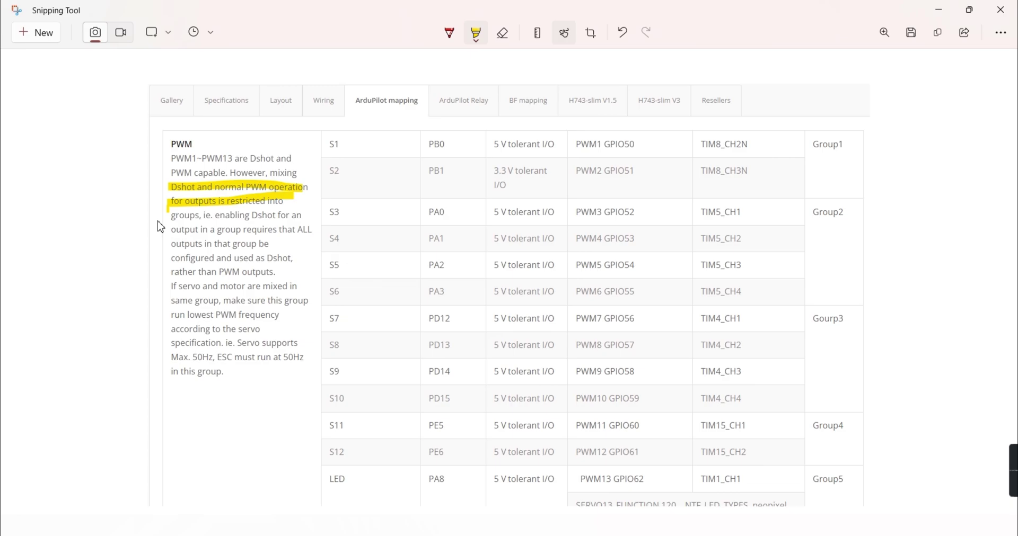
pyautogui.scroll(-1, 159, 223)
pyautogui.moveTo(165, 214); pyautogui.dragTo(212, 214)
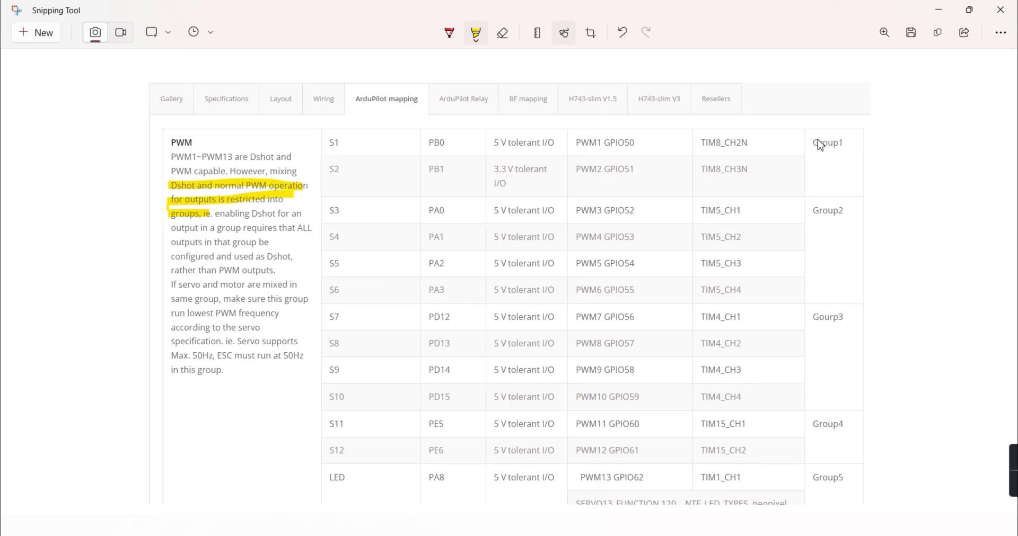
pyautogui.moveTo(811, 142); pyautogui.dragTo(859, 142)
pyautogui.moveTo(812, 212); pyautogui.dragTo(846, 211)
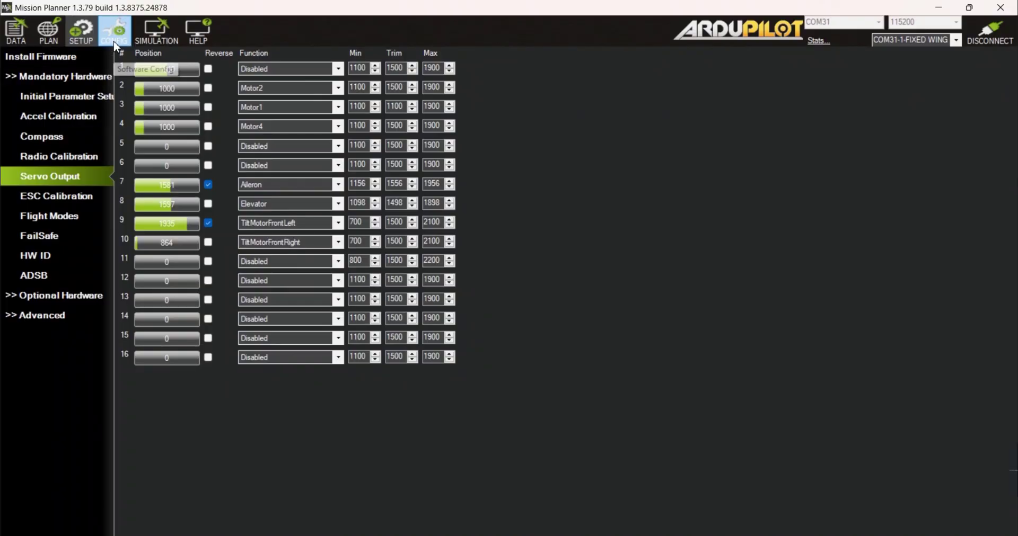
pyautogui.click(116, 43)
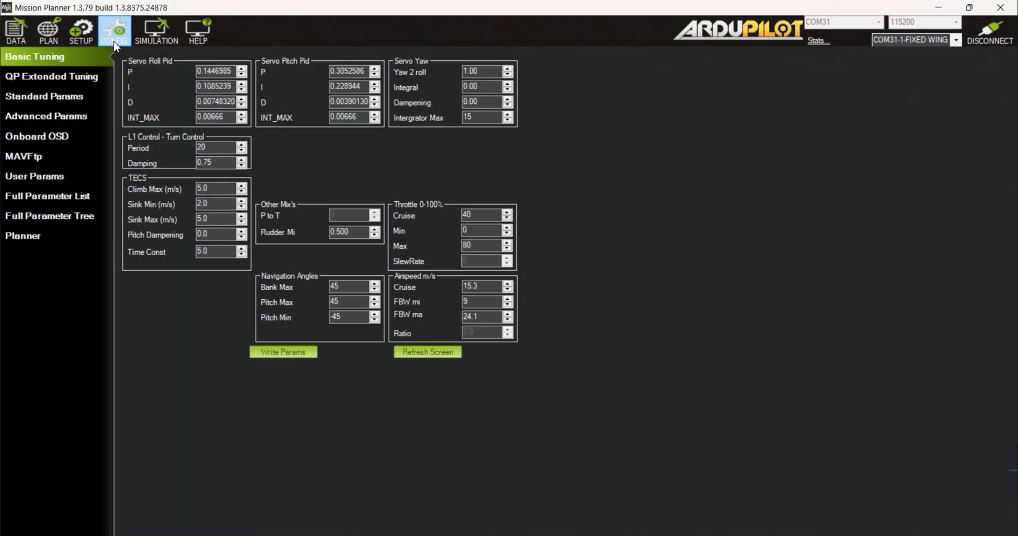
# Open the Full Parameter List and filter it by 'q_m'
pyautogui.click(49, 200)
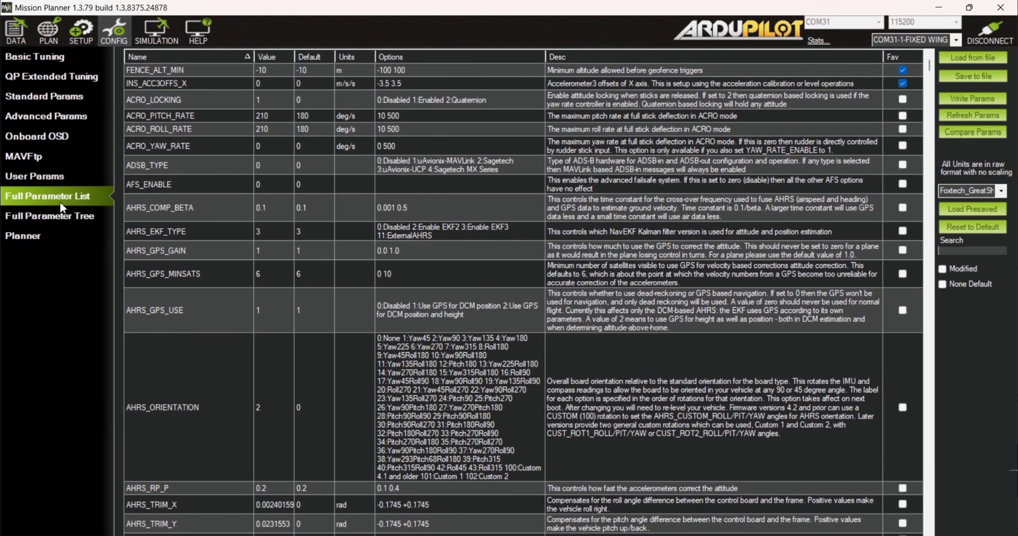
pyautogui.write('q_m')
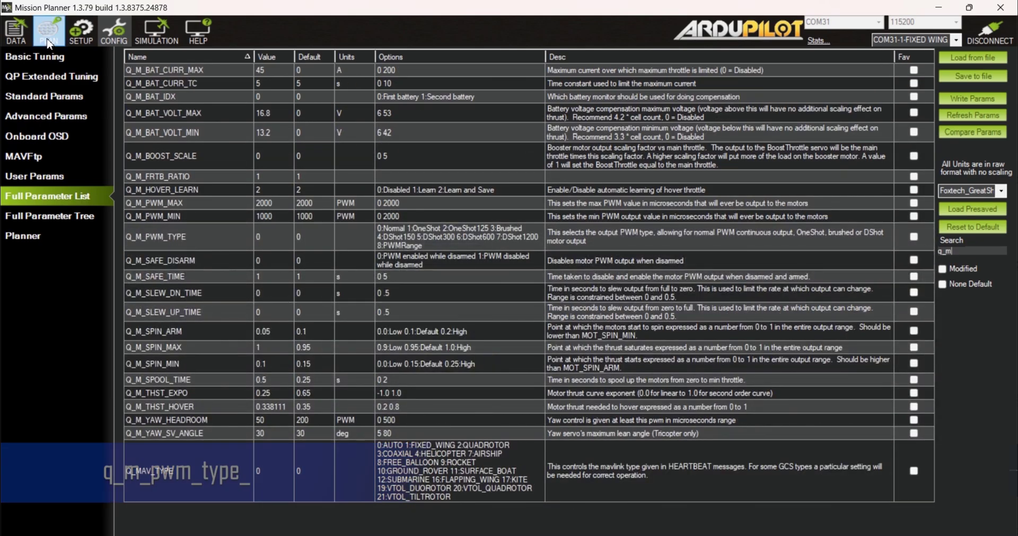
# Set Q_M_PWM_TYPE to 6 (DShot600), write it to the board, and filter by 'servo'
pyautogui.click(267, 237)
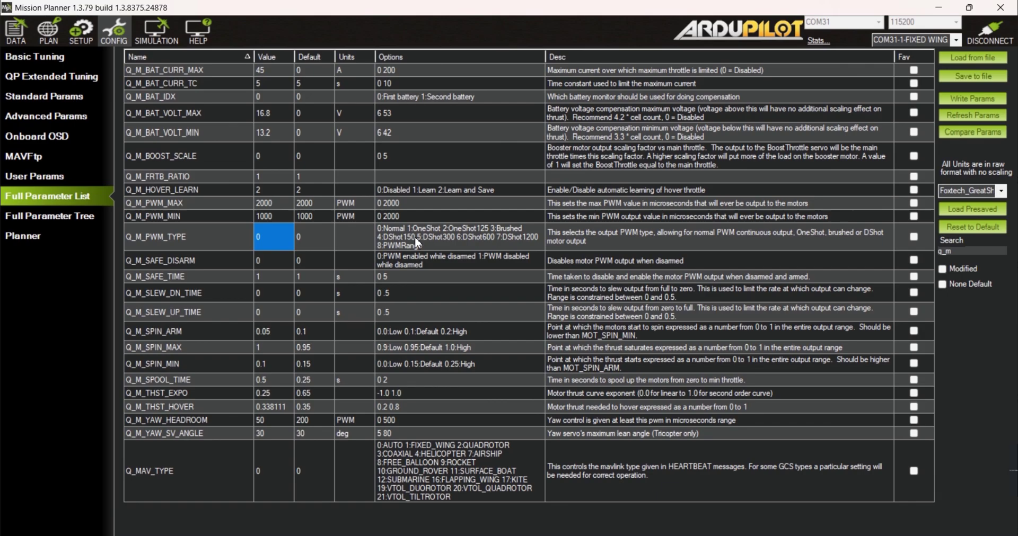
pyautogui.write('6')
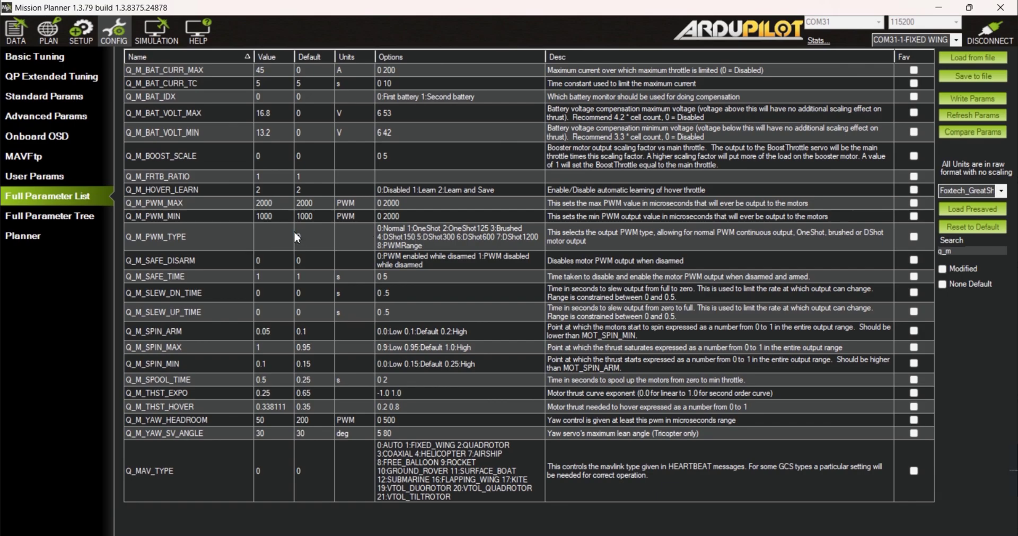
pyautogui.press('Return')
pyautogui.click(962, 97)
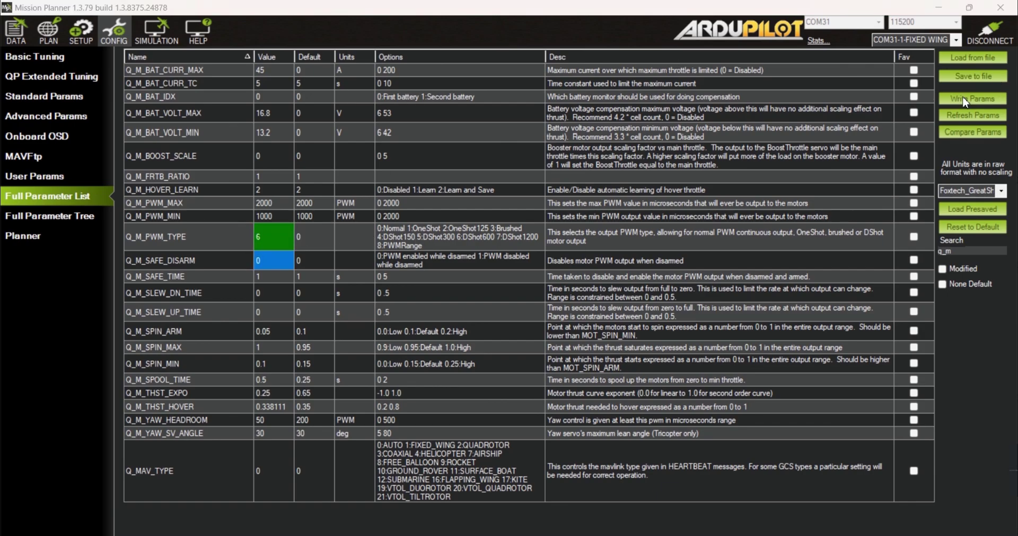
pyautogui.press('Return')
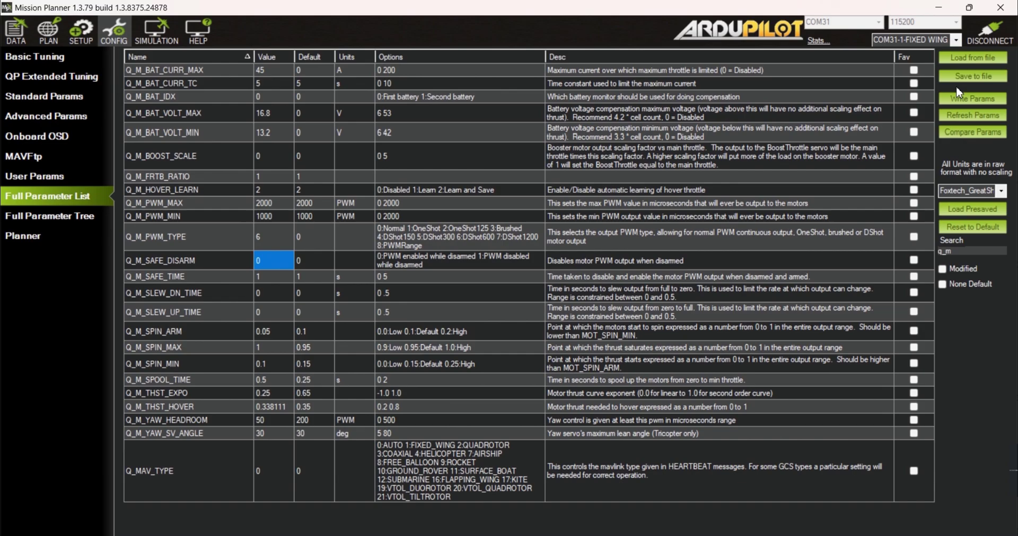
pyautogui.doubleClick(962, 251)
pyautogui.write('servo')
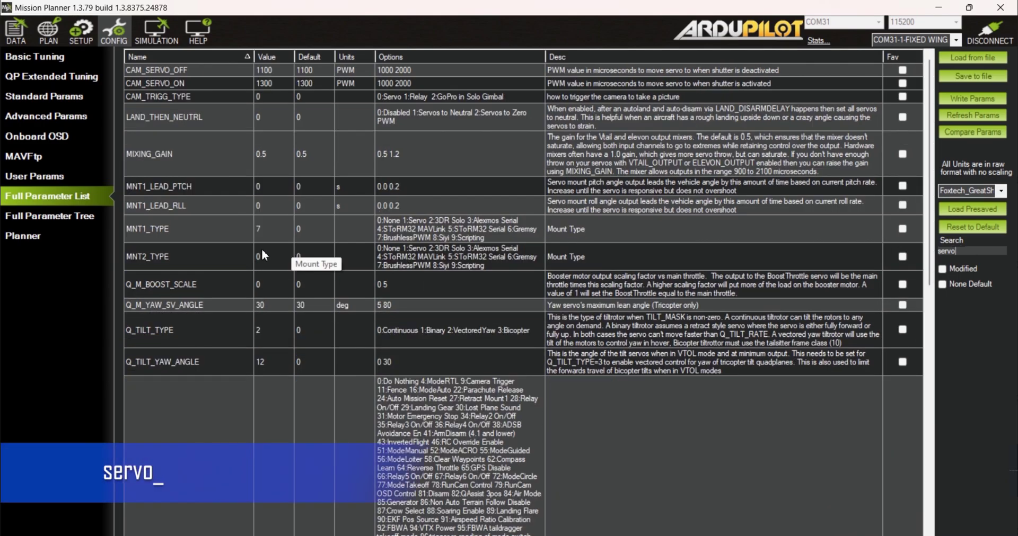
# Set SERVO_BLH_OTYPE to 6 (DShot600)
pyautogui.scroll(-10, 202, 440)
pyautogui.click(203, 441)
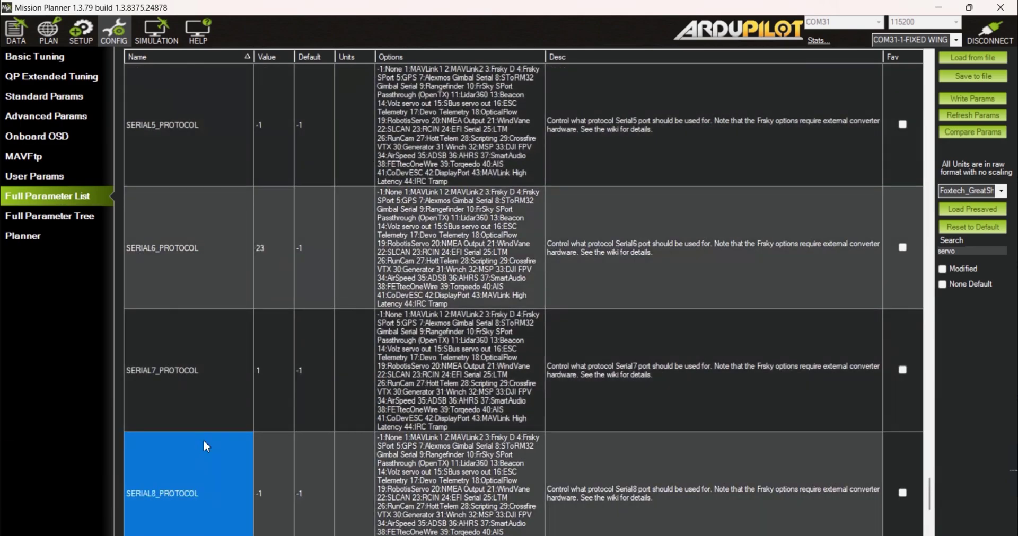
pyautogui.press('Down')
pyautogui.press('Down')
pyautogui.press('Down')
pyautogui.press('Down')
pyautogui.press('Down')
pyautogui.press('Down')
pyautogui.press('Down')
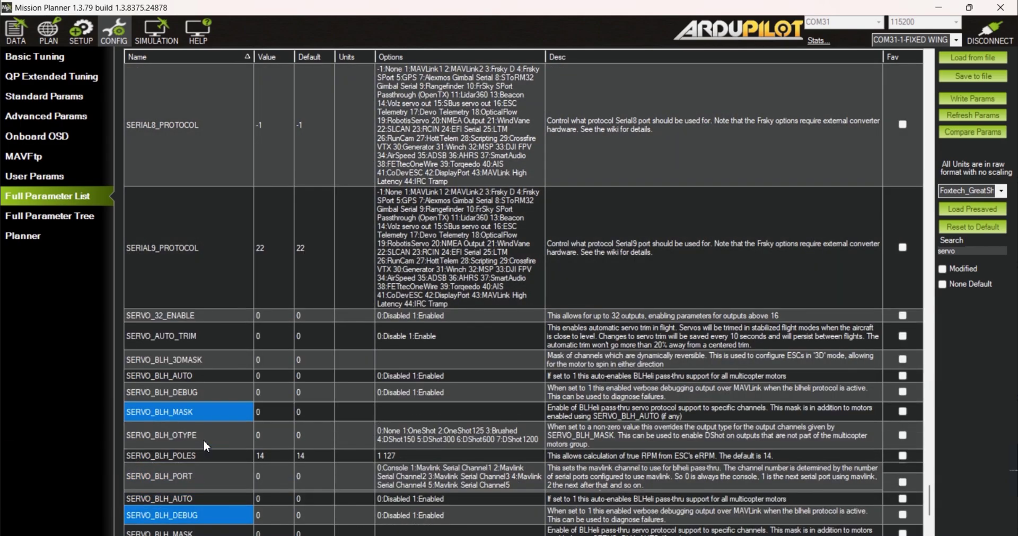
pyautogui.press('Down')
pyautogui.press('Down')
pyautogui.press('Down')
pyautogui.press('Down')
pyautogui.press('Down')
pyautogui.press('Down')
pyautogui.press('Down')
pyautogui.press('Down')
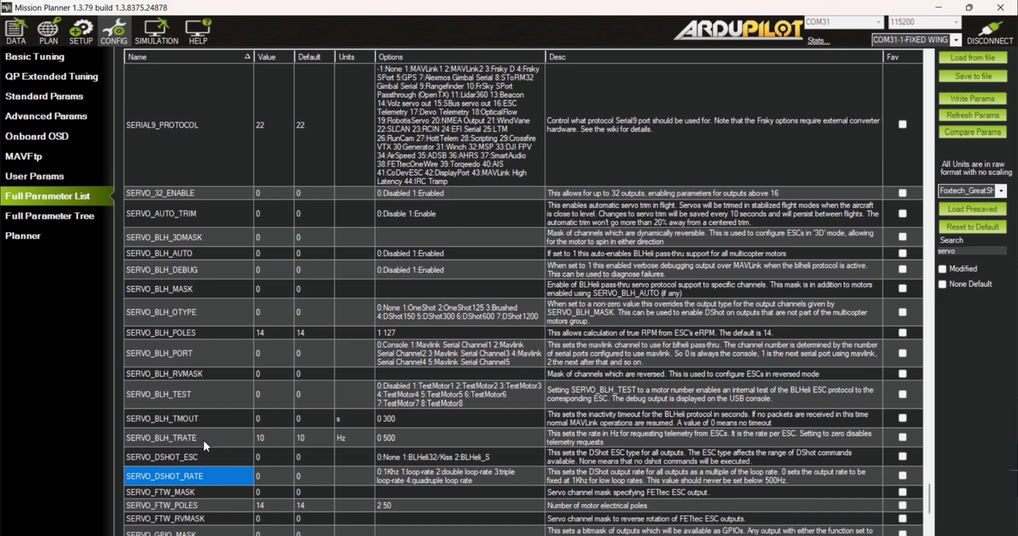
pyautogui.press('Down')
pyautogui.press('Down')
pyautogui.press('Down')
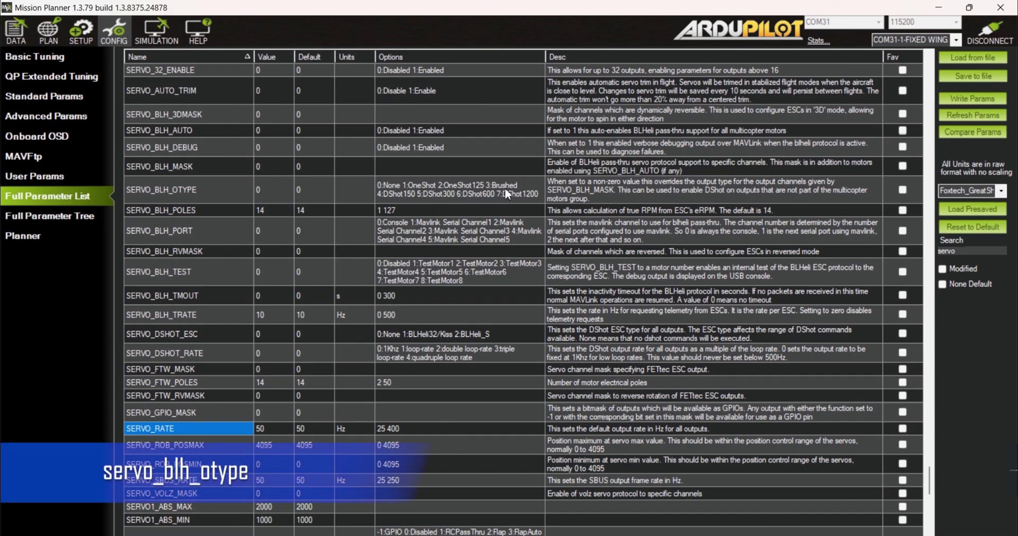
pyautogui.click(277, 194)
pyautogui.write('6')
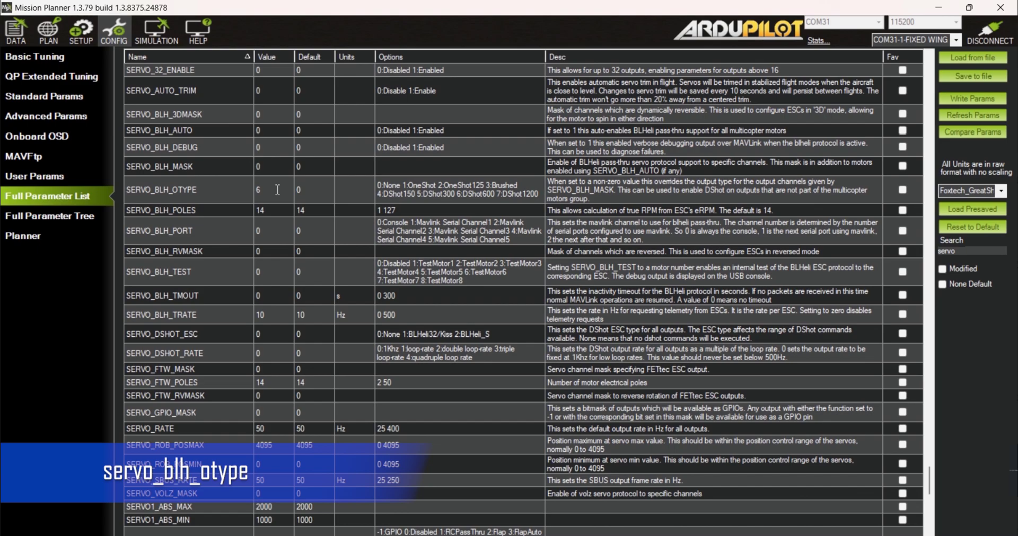
pyautogui.press('Return')
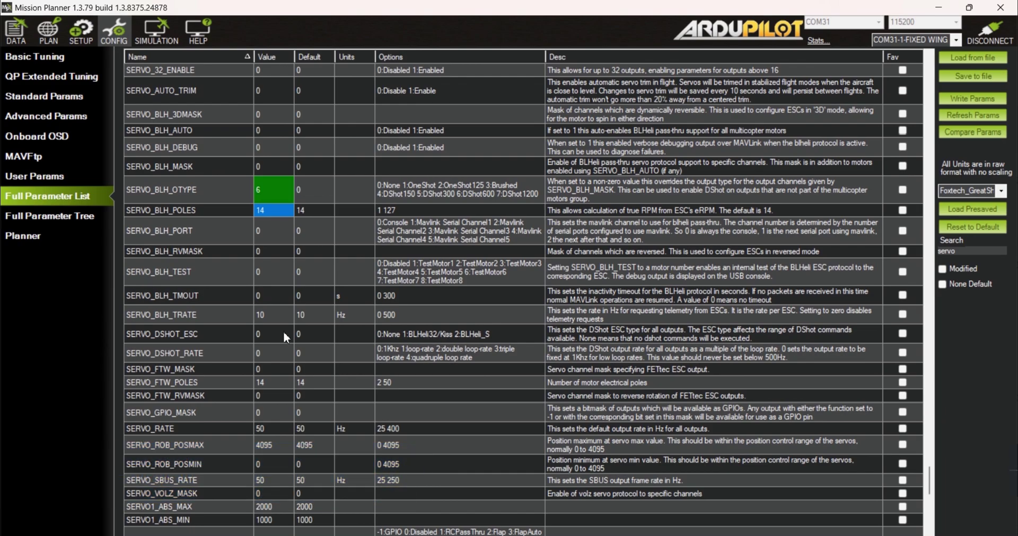
# Set SERVO_DSHOT_ESC to 2 (BLHeli_S)
pyautogui.click(268, 333)
pyautogui.write('1')
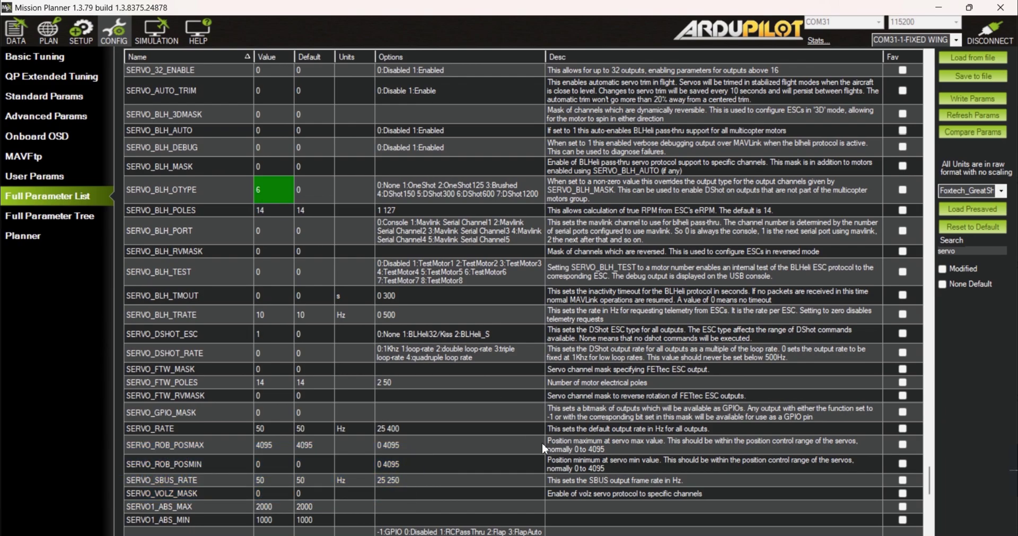
pyautogui.press('BackSpace')
pyautogui.write('2')
pyautogui.press('Return')
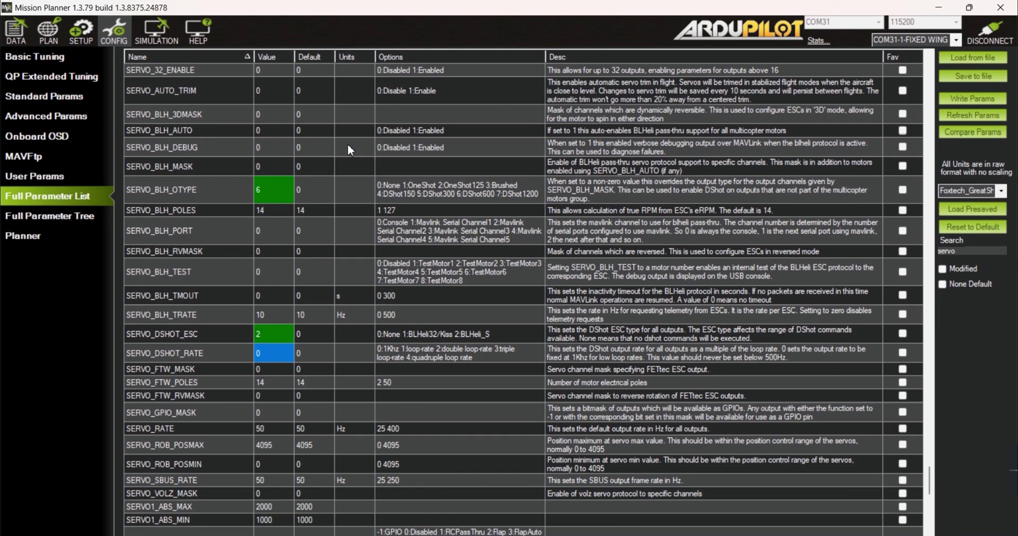
# Set SERVO_BLH_AUTO to 1 to enable passthrough
pyautogui.click(557, 131)
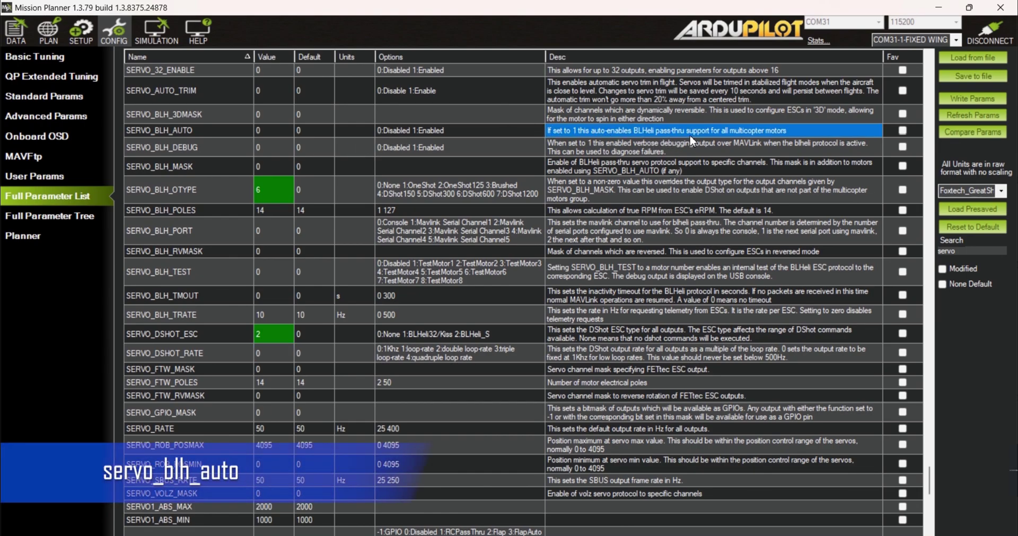
pyautogui.click(273, 133)
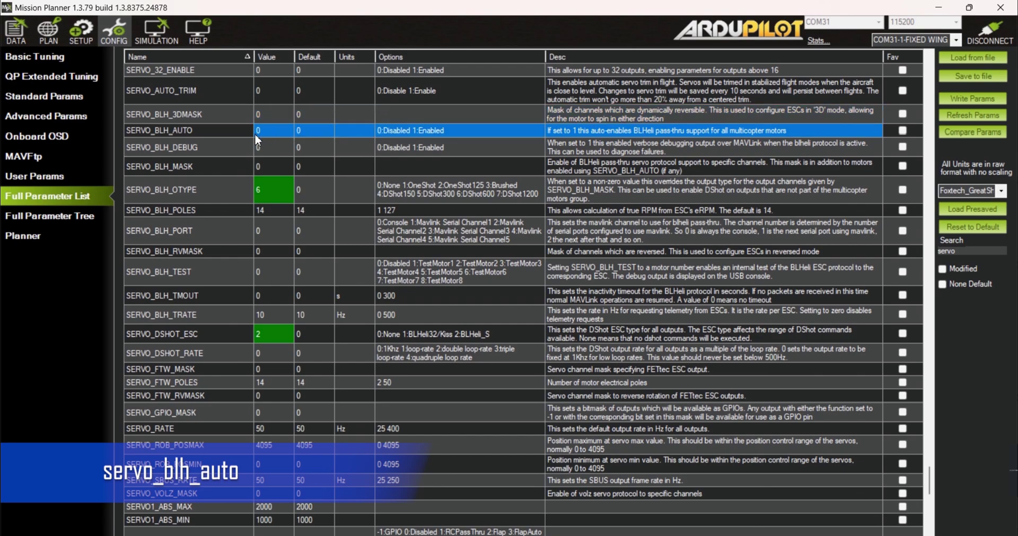
pyautogui.click(273, 135)
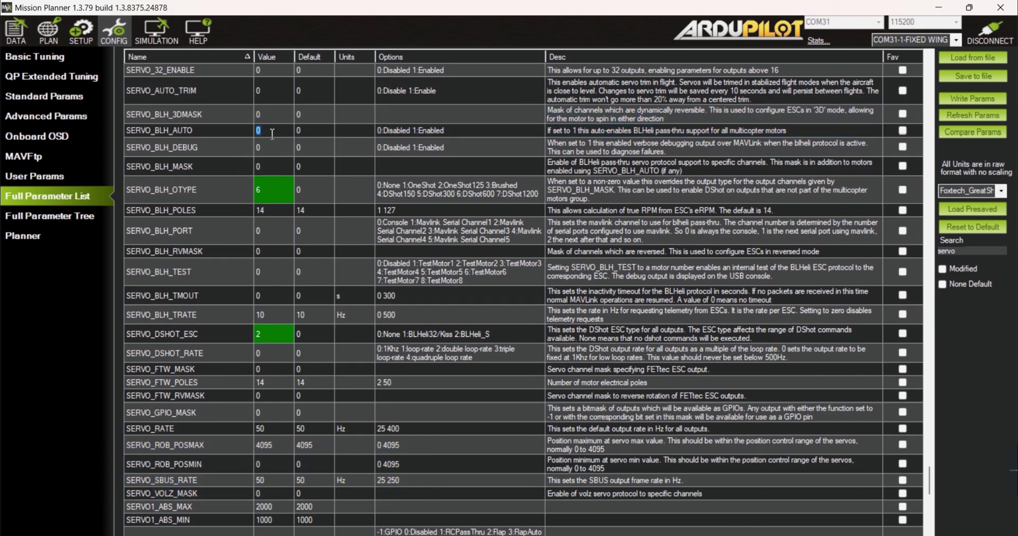
pyautogui.write('1')
pyautogui.press('Return')
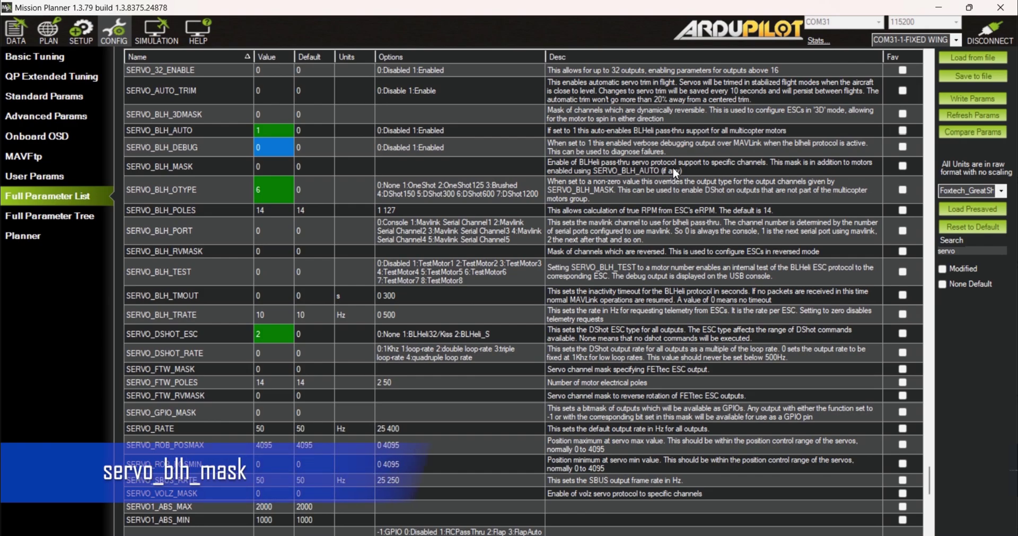
# Tick Channel2 and Channel4 in the SERVO_BLH_MASK bitmask
pyautogui.click(261, 168)
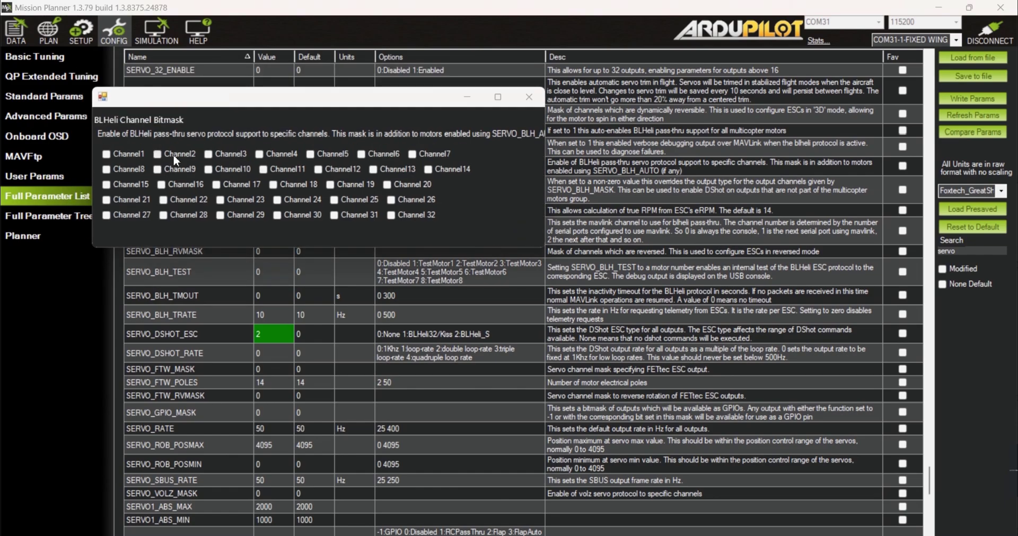
pyautogui.click(180, 154)
pyautogui.click(278, 154)
pyautogui.click(529, 97)
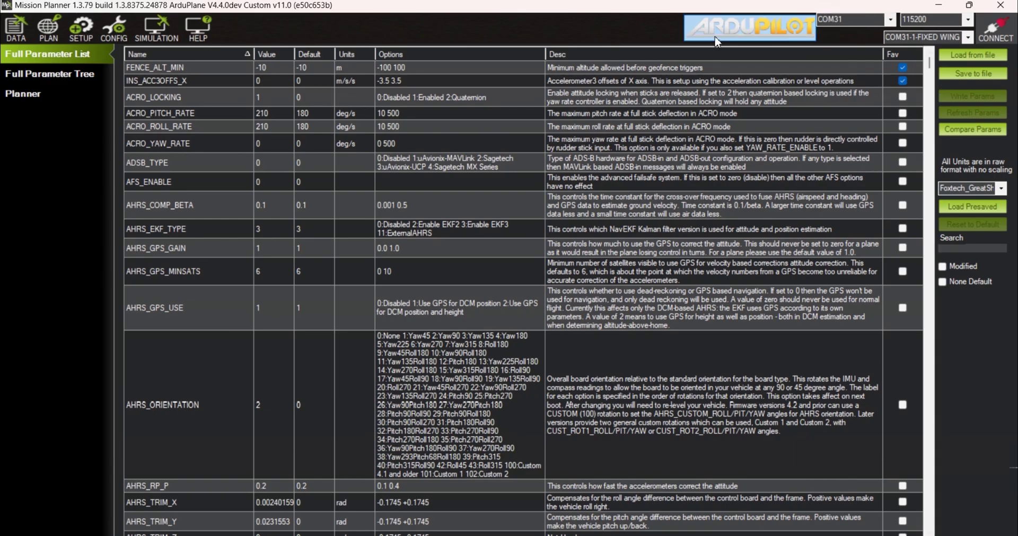
# Reconnect to the flight controller on COM31 from the flight data screen
pyautogui.click(13, 29)
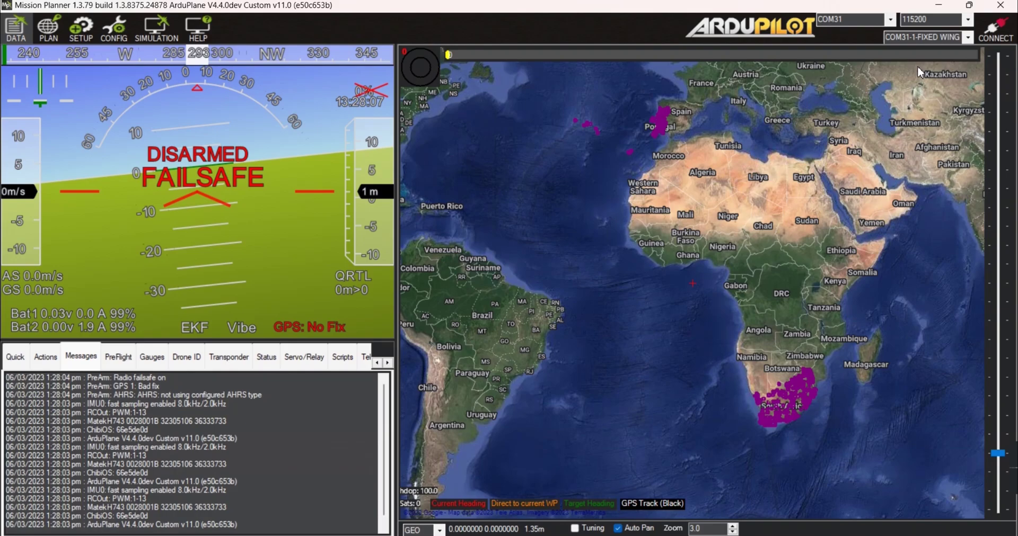
pyautogui.click(891, 21)
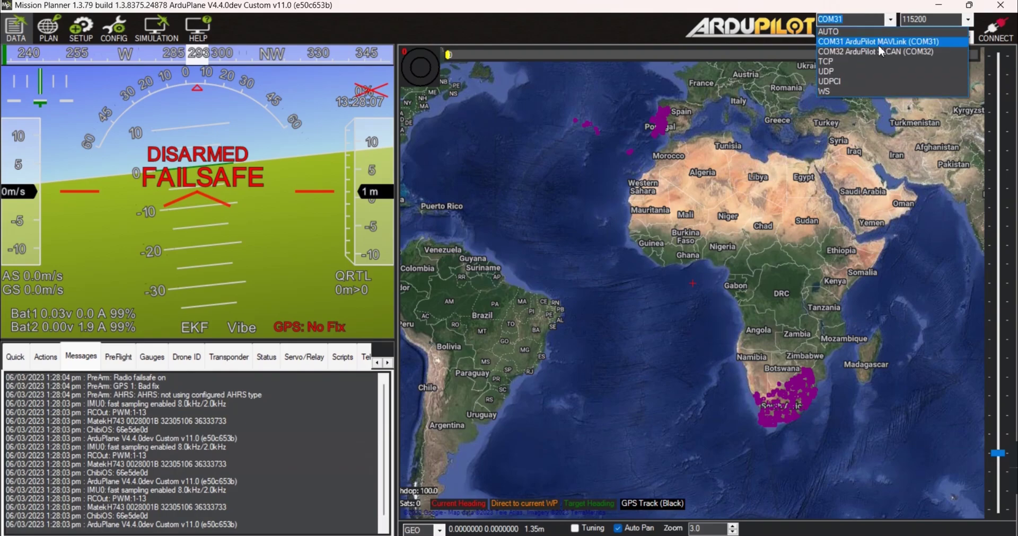
pyautogui.click(878, 43)
pyautogui.click(1001, 29)
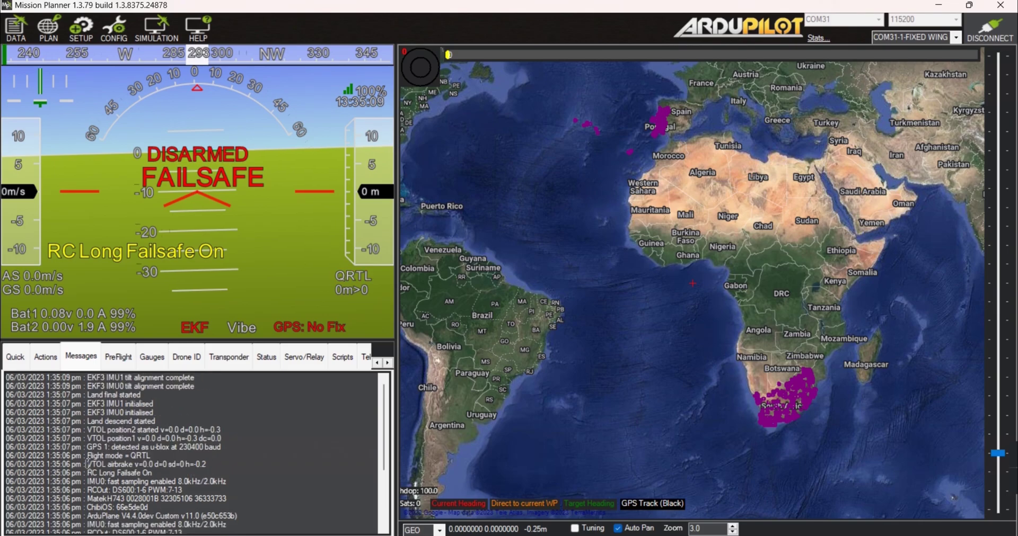
# Find and highlight the RCOut DS600:1-6 line in the messages log
pyautogui.scroll(-2, 86, 464)
pyautogui.scroll(-2, 110, 504)
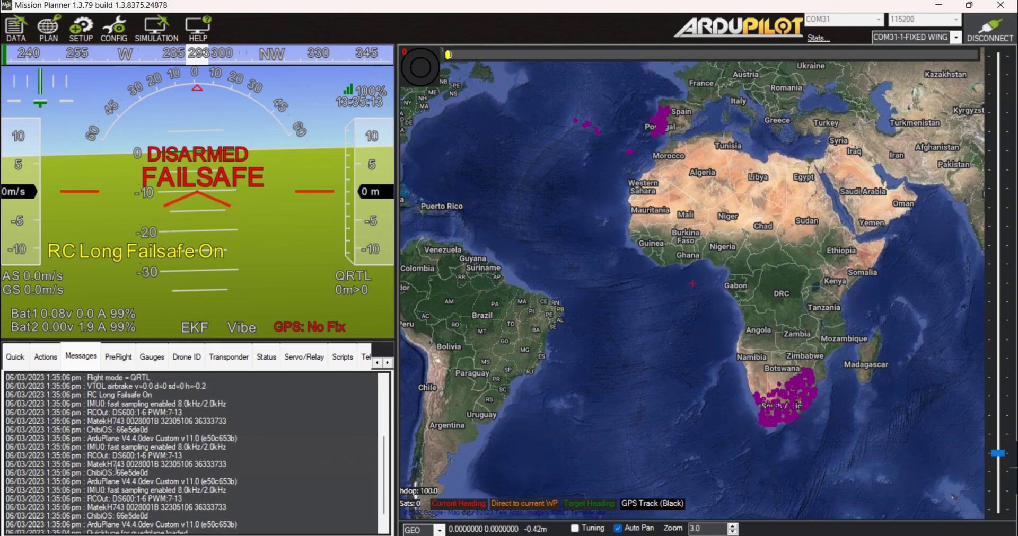
pyautogui.scroll(-1, 109, 485)
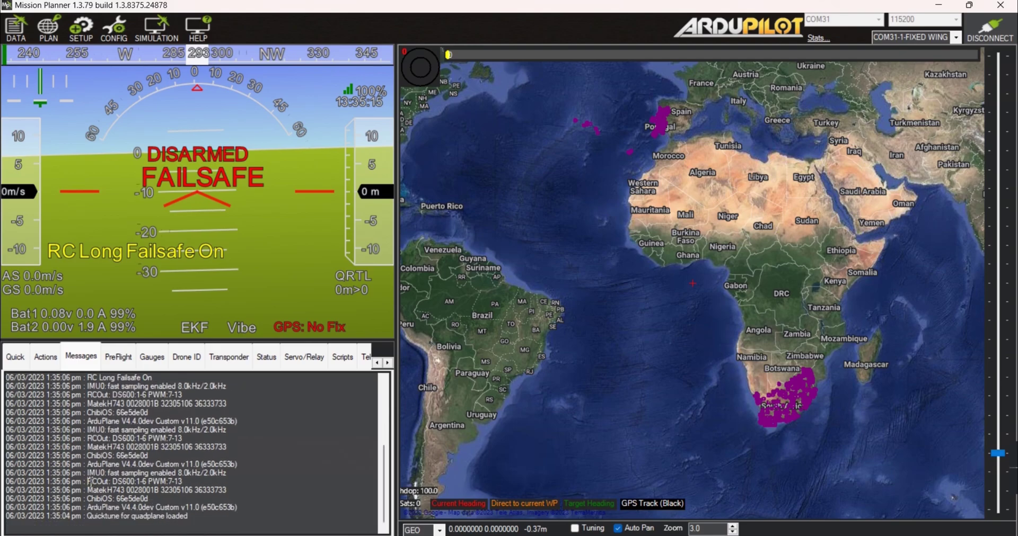
pyautogui.moveTo(88, 482); pyautogui.dragTo(180, 481)
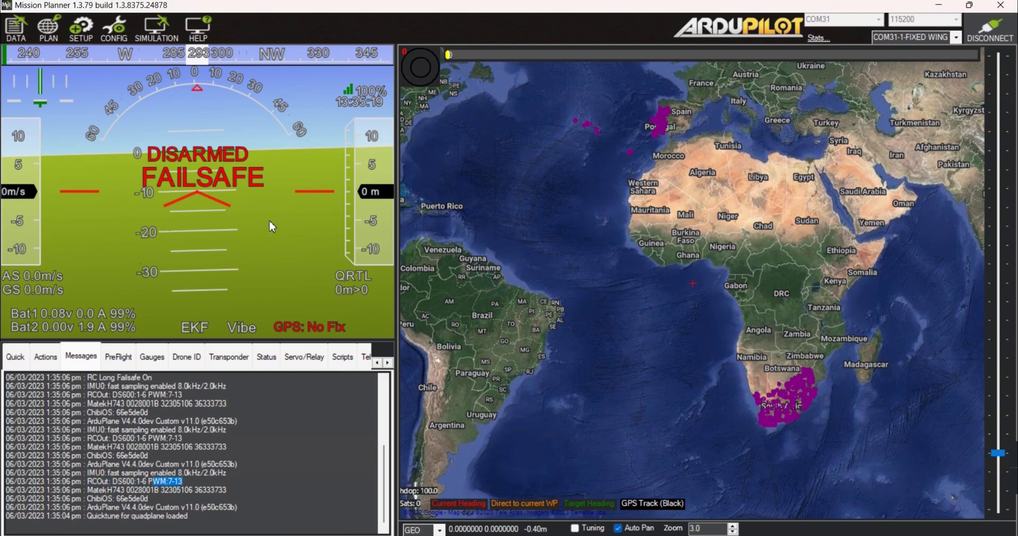
# Open the Servo Output page and inspect Motor2's Min and Max values
pyautogui.click(90, 32)
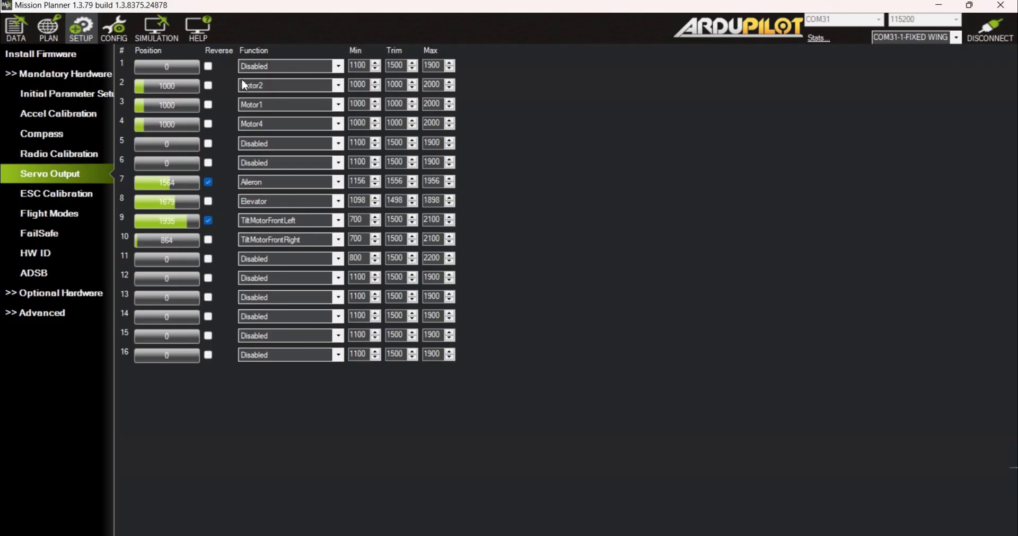
pyautogui.doubleClick(361, 89)
pyautogui.doubleClick(438, 88)
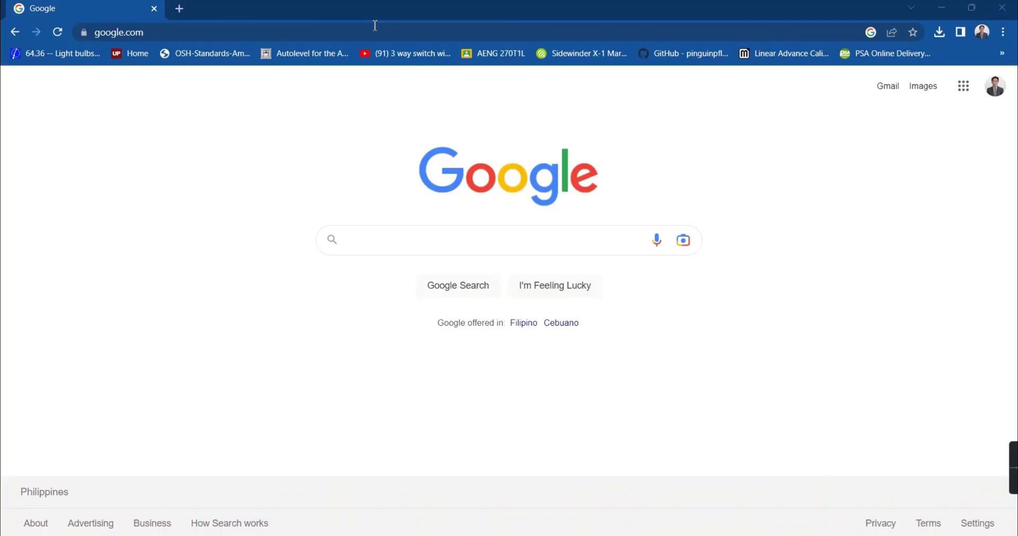
# Load esc-configurator.com and select the flight controller's COM31 serial port
pyautogui.click(377, 33)
pyautogui.write('esc')
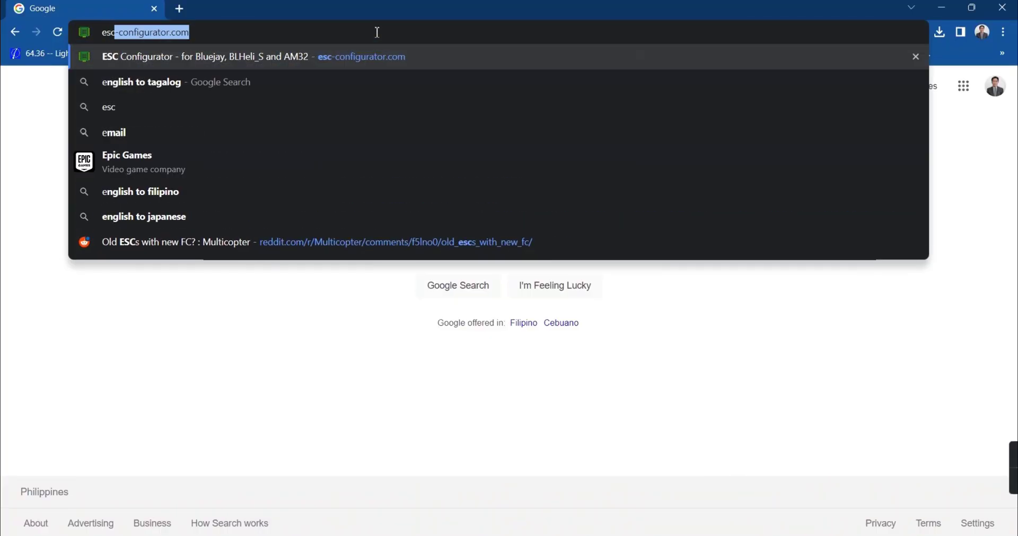
pyautogui.press('Return')
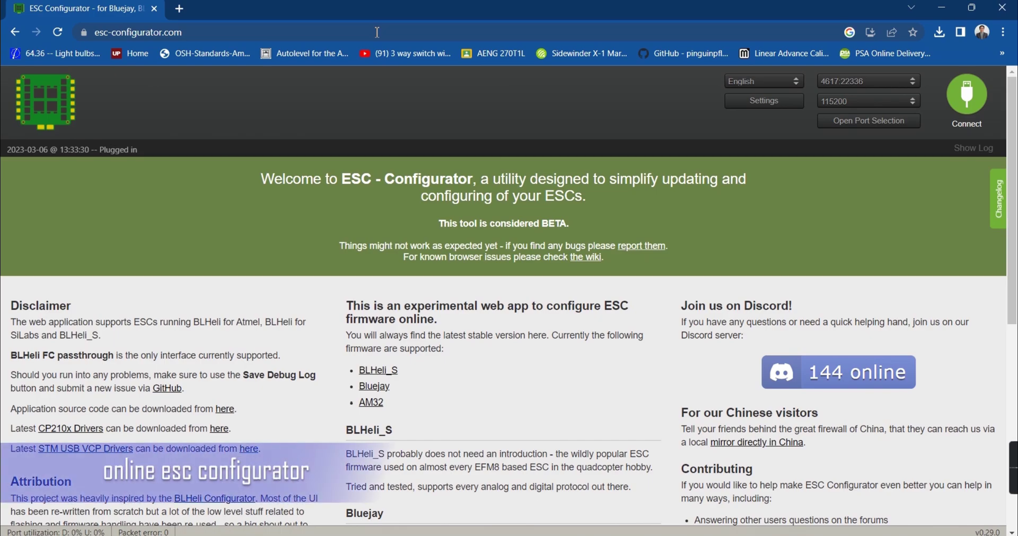
pyautogui.click(849, 121)
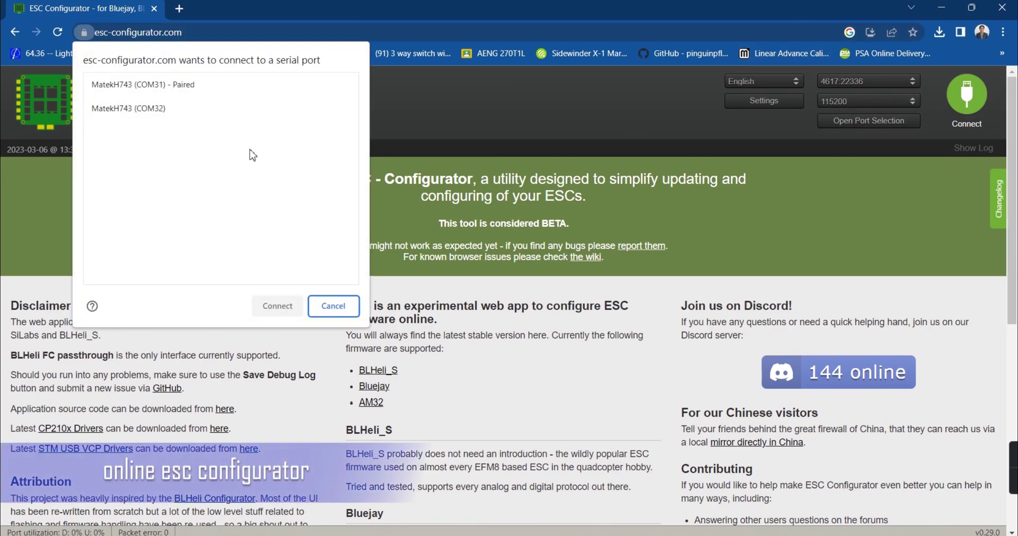
pyautogui.click(149, 88)
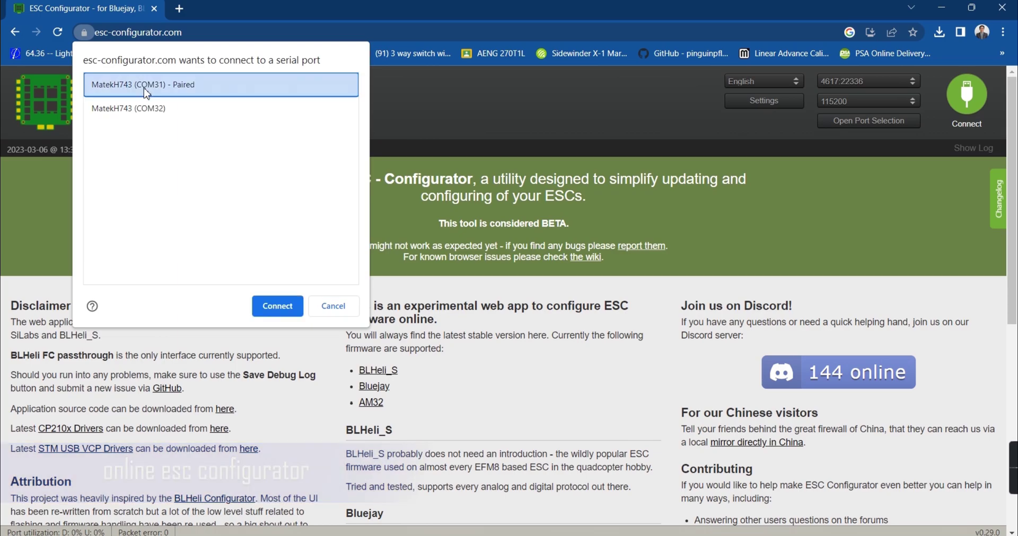
pyautogui.click(276, 307)
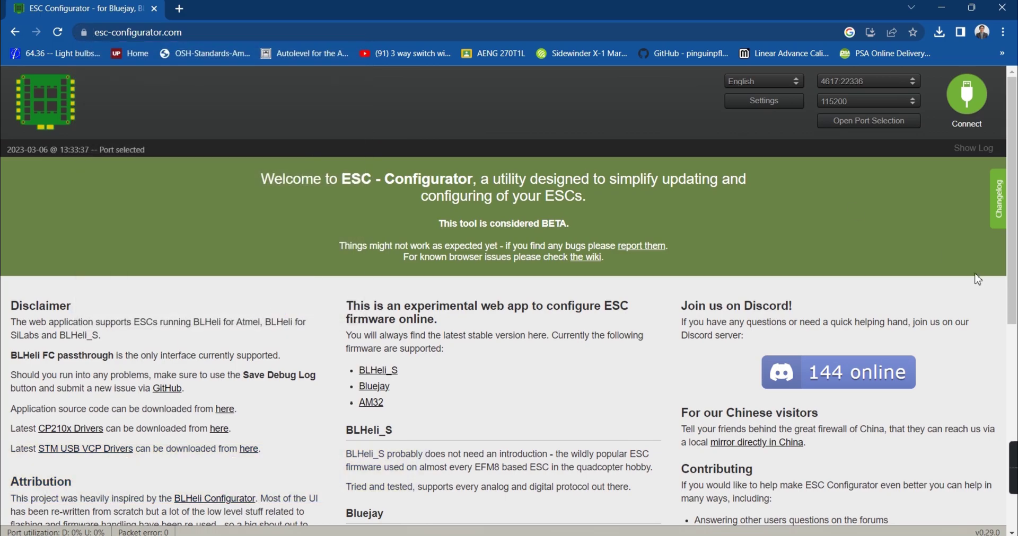
# Connect for passthrough and read settings from the three C-H-40 BLHeli_S ESCs
pyautogui.click(980, 101)
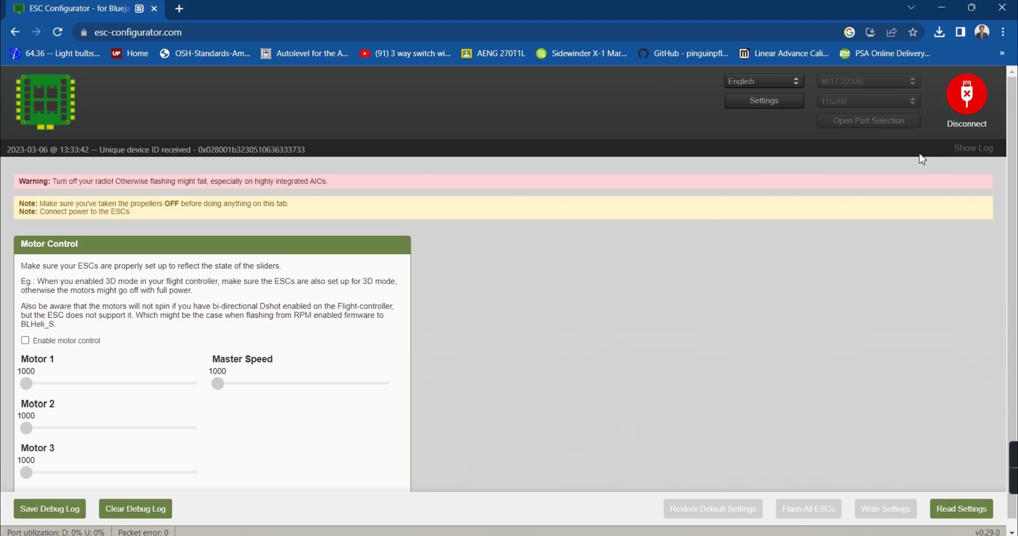
pyautogui.click(944, 509)
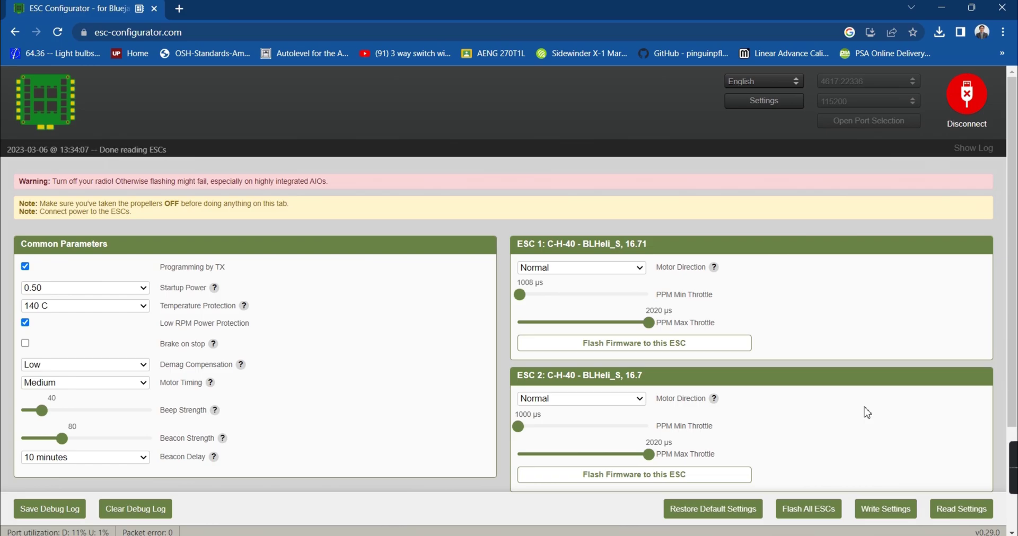
pyautogui.scroll(3, 867, 413)
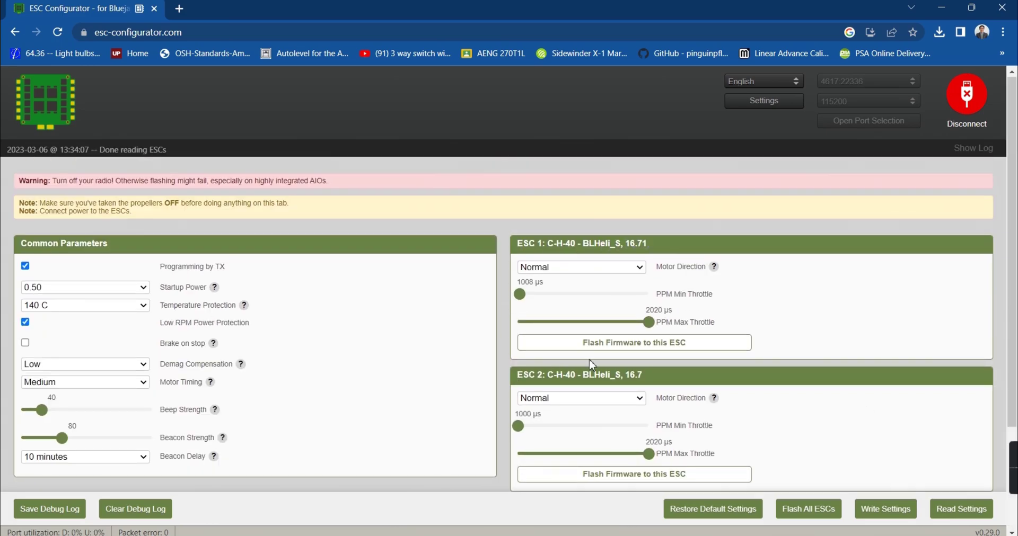
pyautogui.scroll(-3, 639, 368)
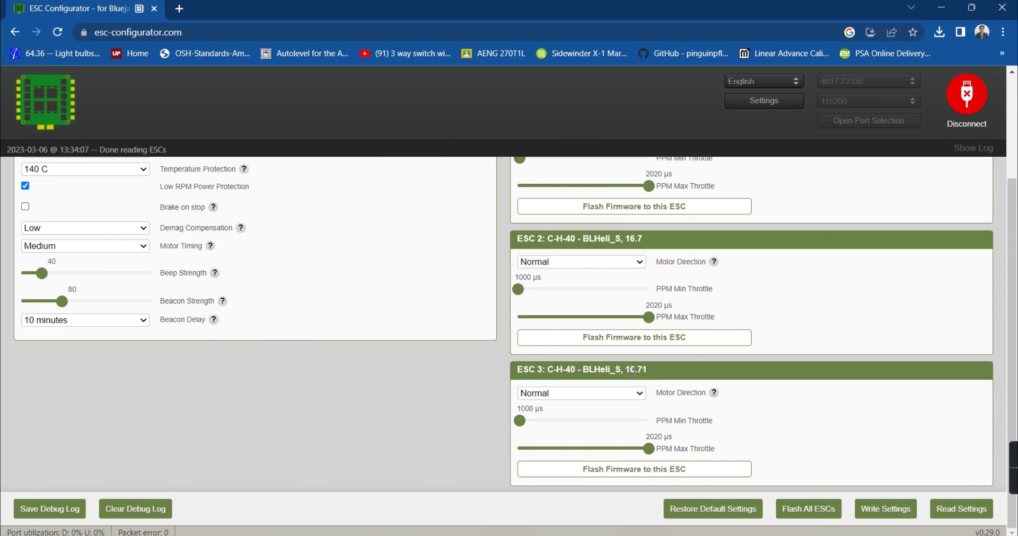
pyautogui.scroll(1, 712, 407)
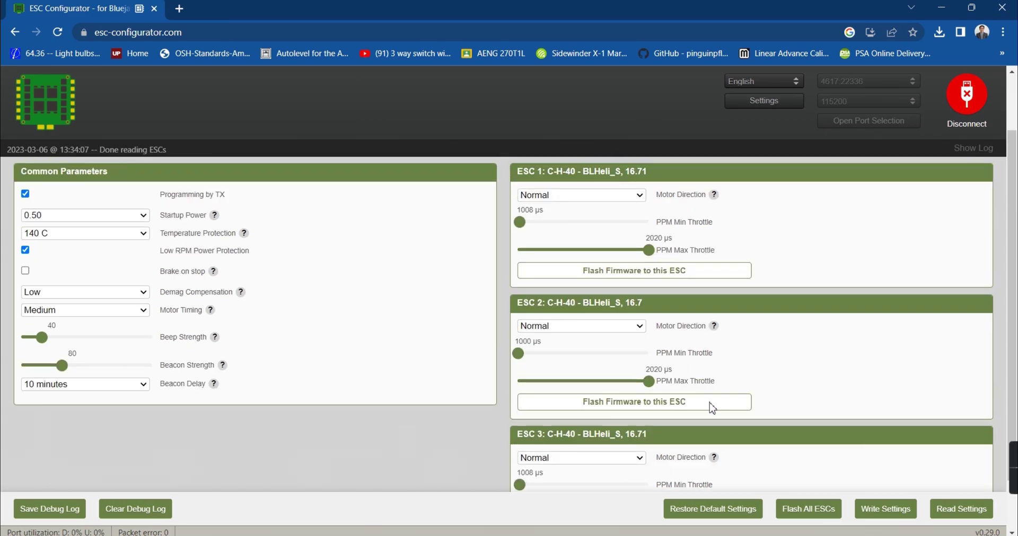
pyautogui.scroll(-1, 710, 406)
pyautogui.scroll(2, 710, 406)
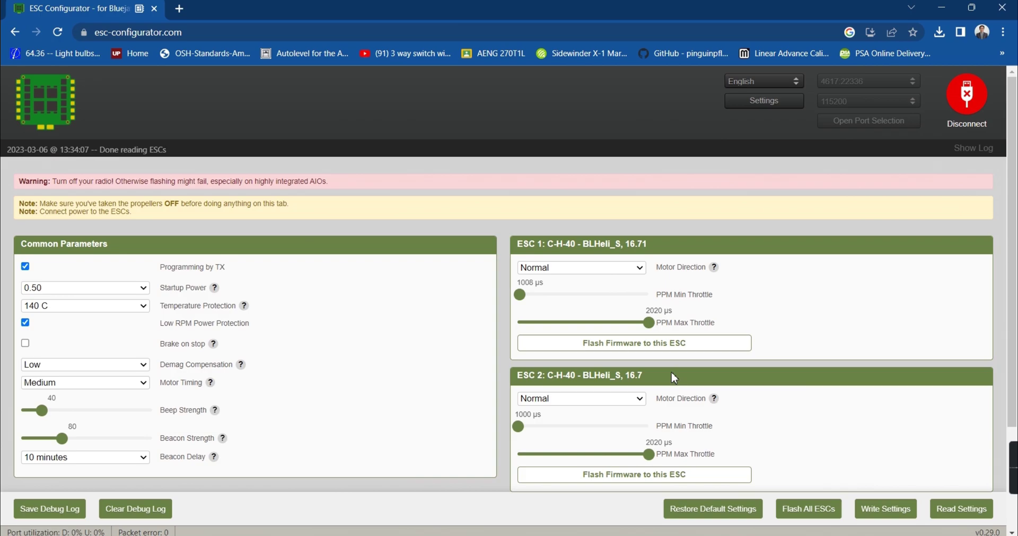
# Switch ESC 1 motor direction to Reversed, then back to Normal
pyautogui.click(621, 268)
pyautogui.click(596, 291)
pyautogui.click(613, 268)
pyautogui.click(610, 278)
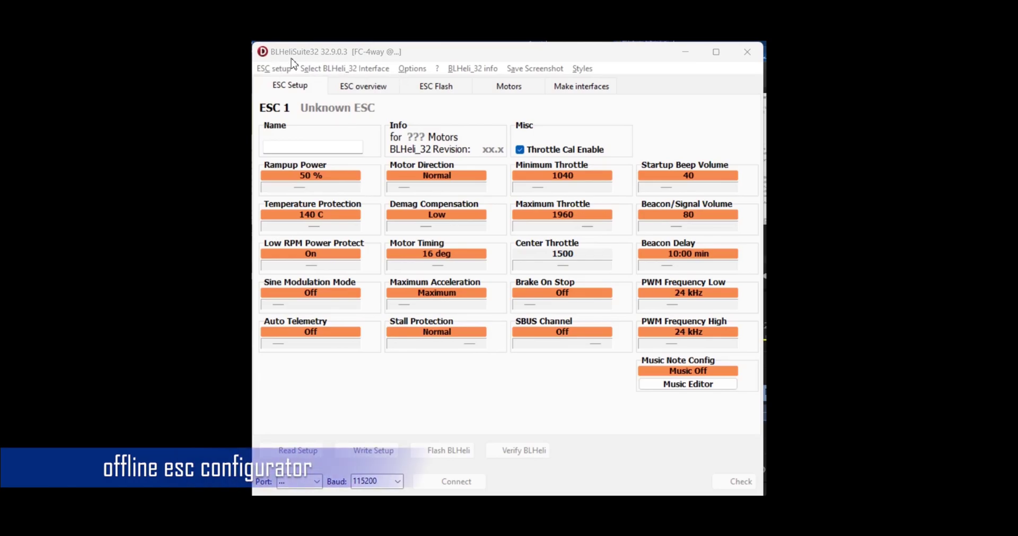
# View the available connection ports in BLHeliSuite32's Port list on ESC Setup
pyautogui.click(321, 483)
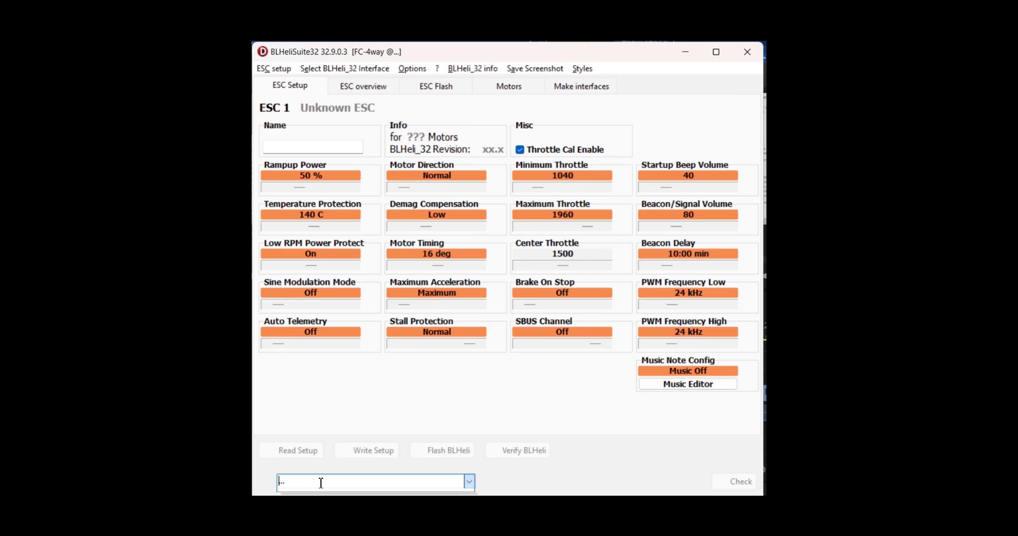